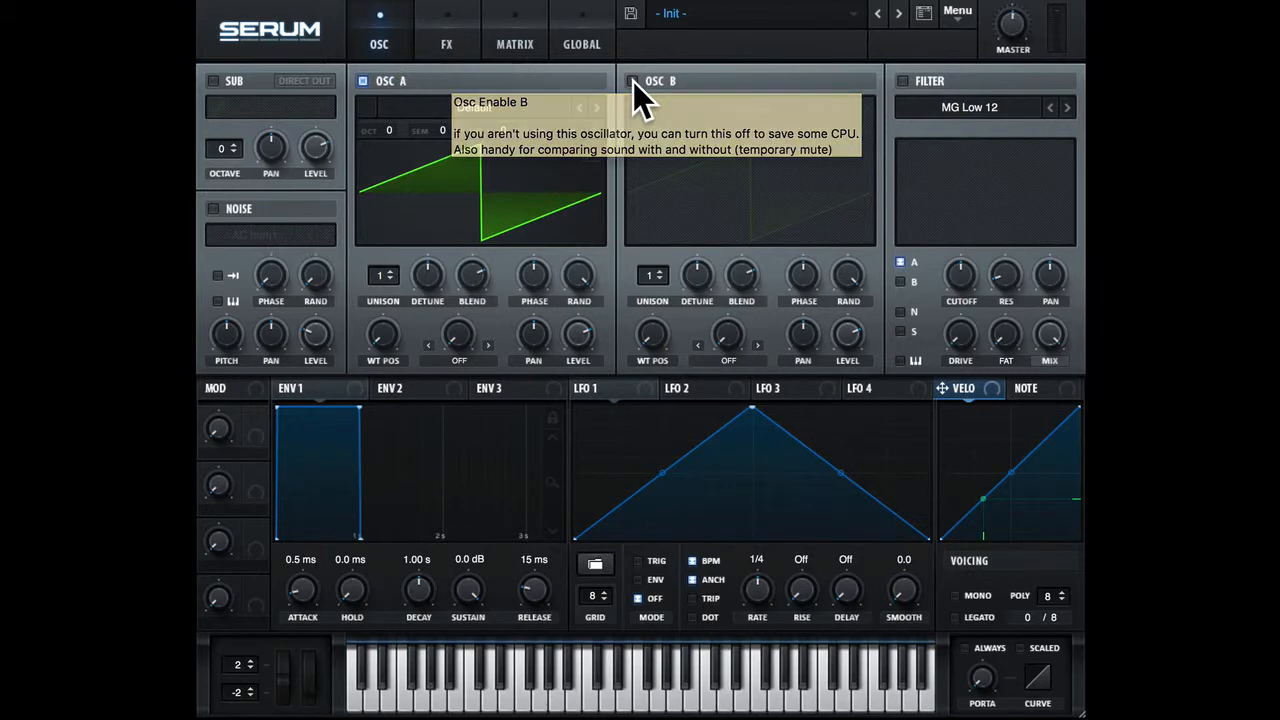
Toggle oscillators A and B on and off, ending with only oscillator A enabled.
click(633, 81)
click(363, 81)
click(632, 81)
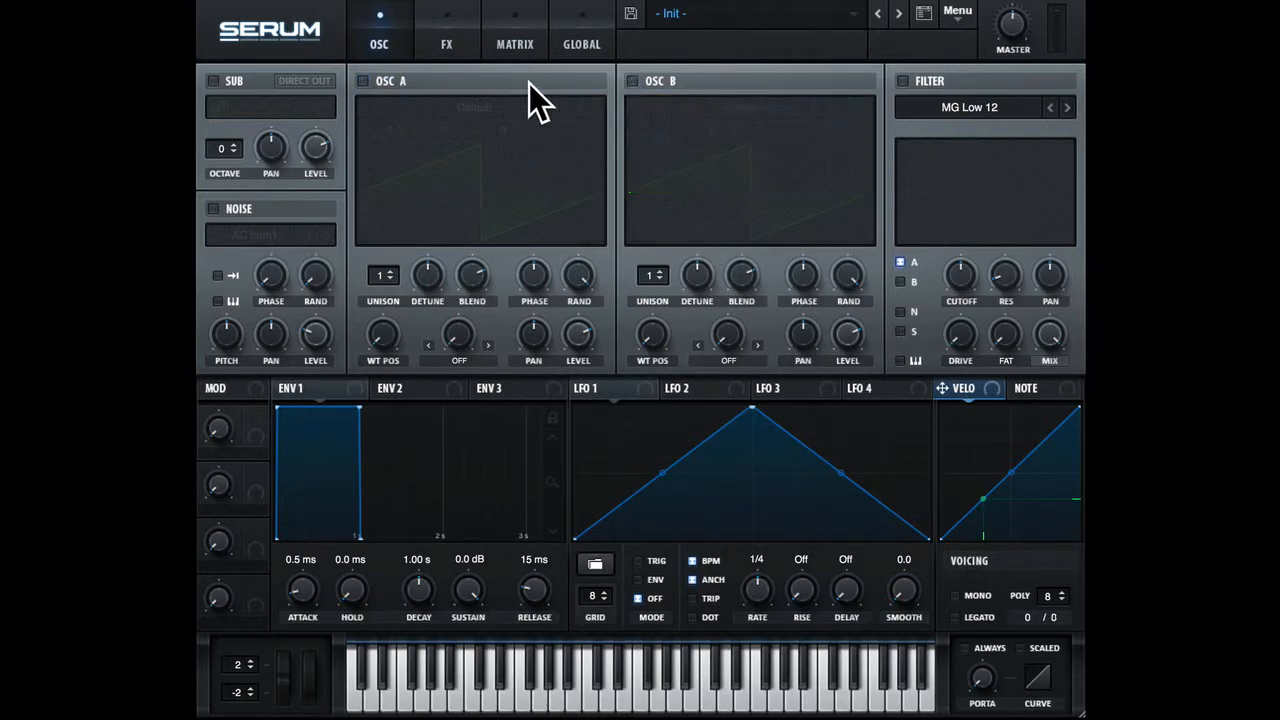
click(362, 81)
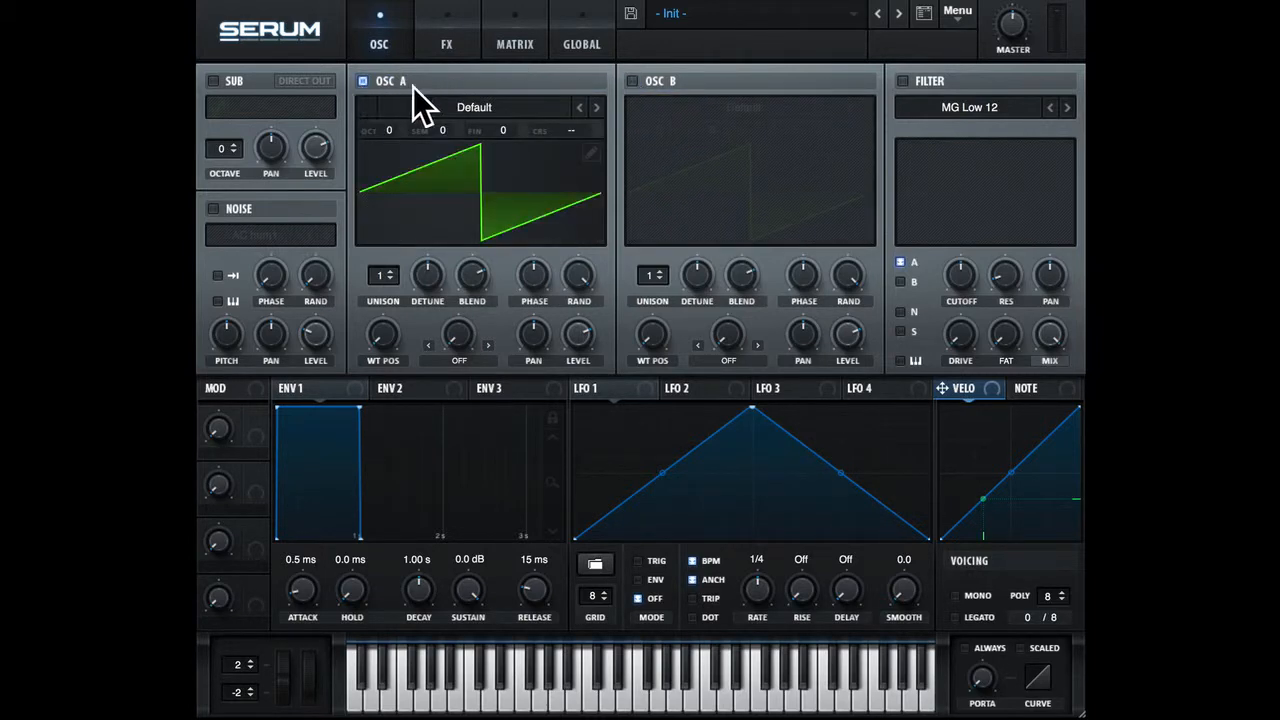
click(633, 83)
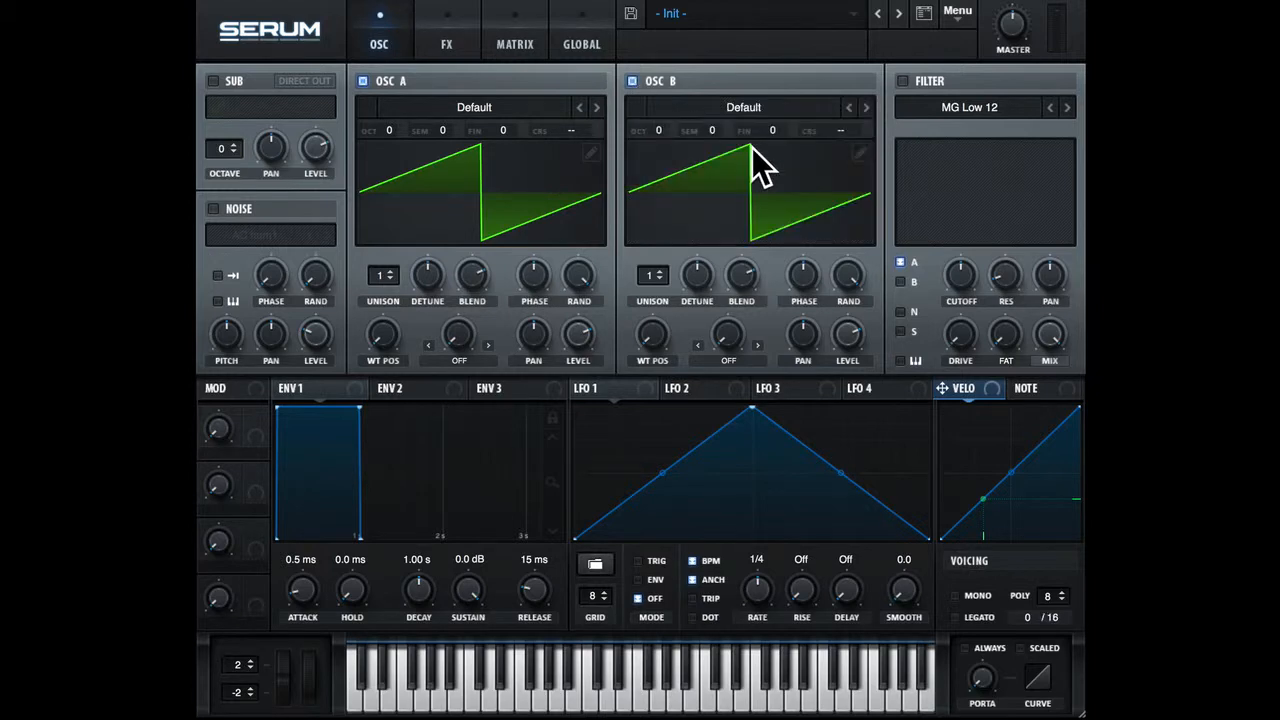
click(633, 81)
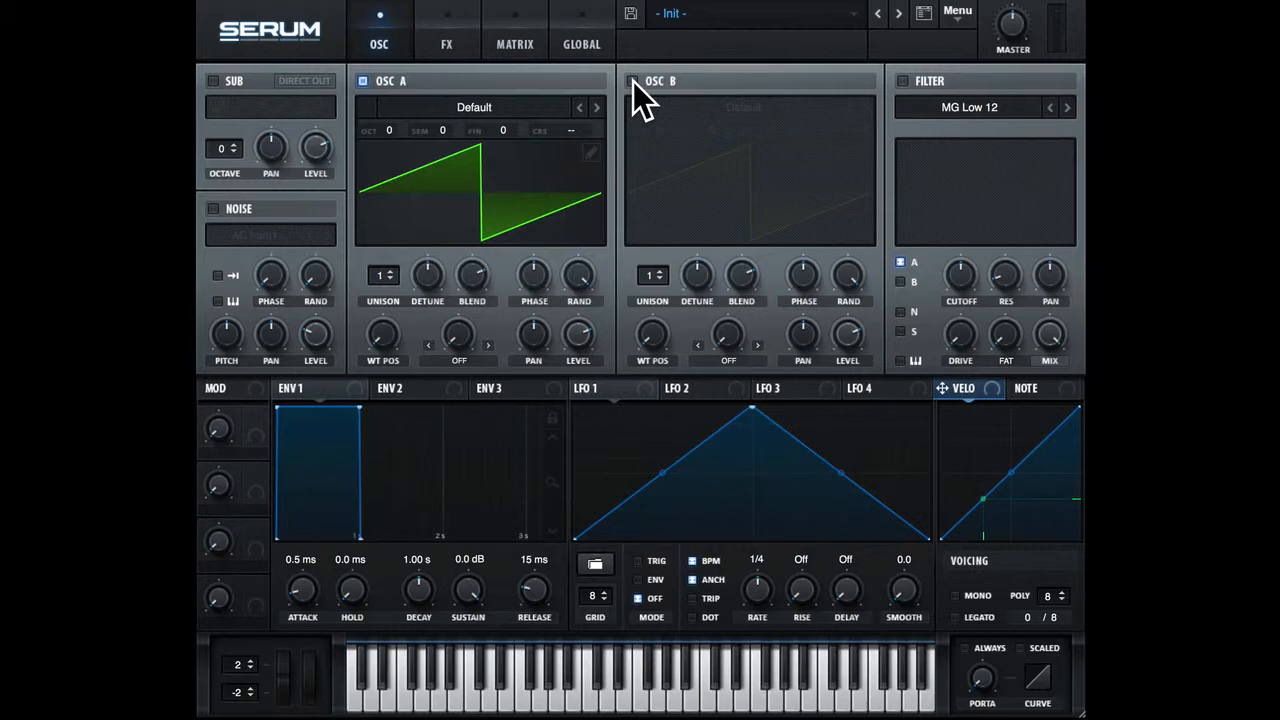
Browse oscillator A's wavetable categories and load the Basic Shapes wavetable from the Analog category.
click(483, 108)
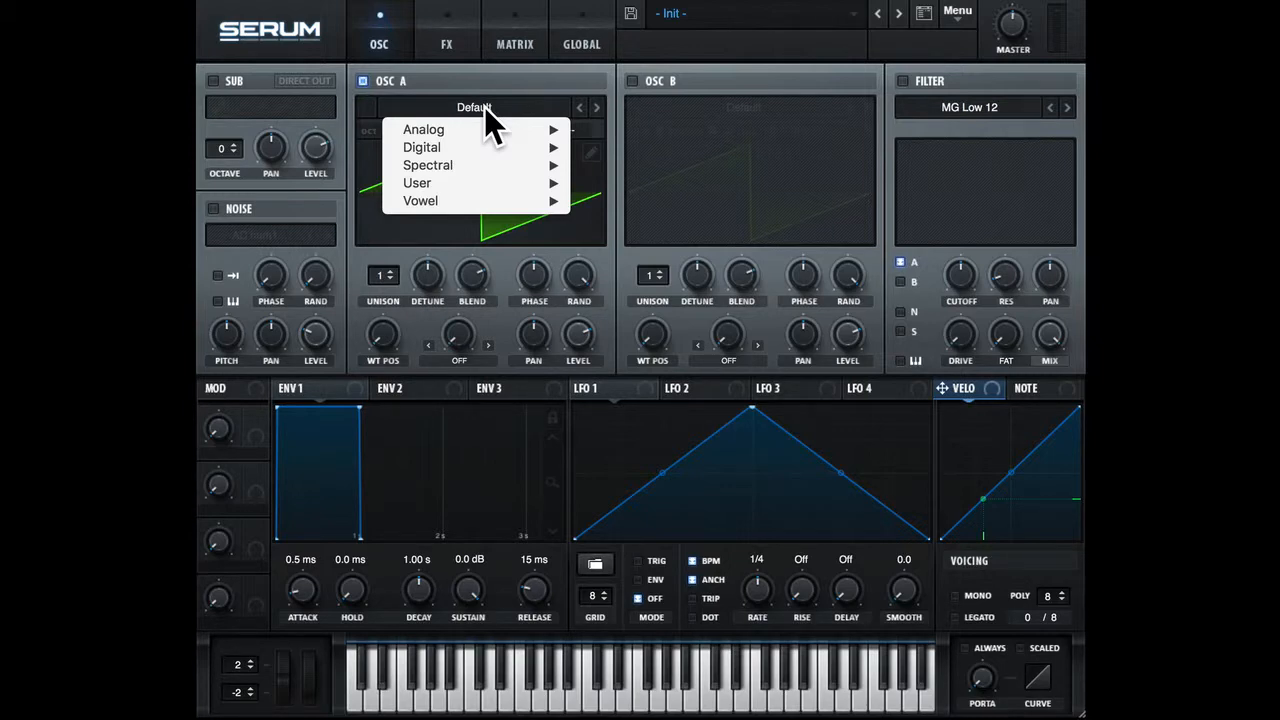
mouse_move(468, 162)
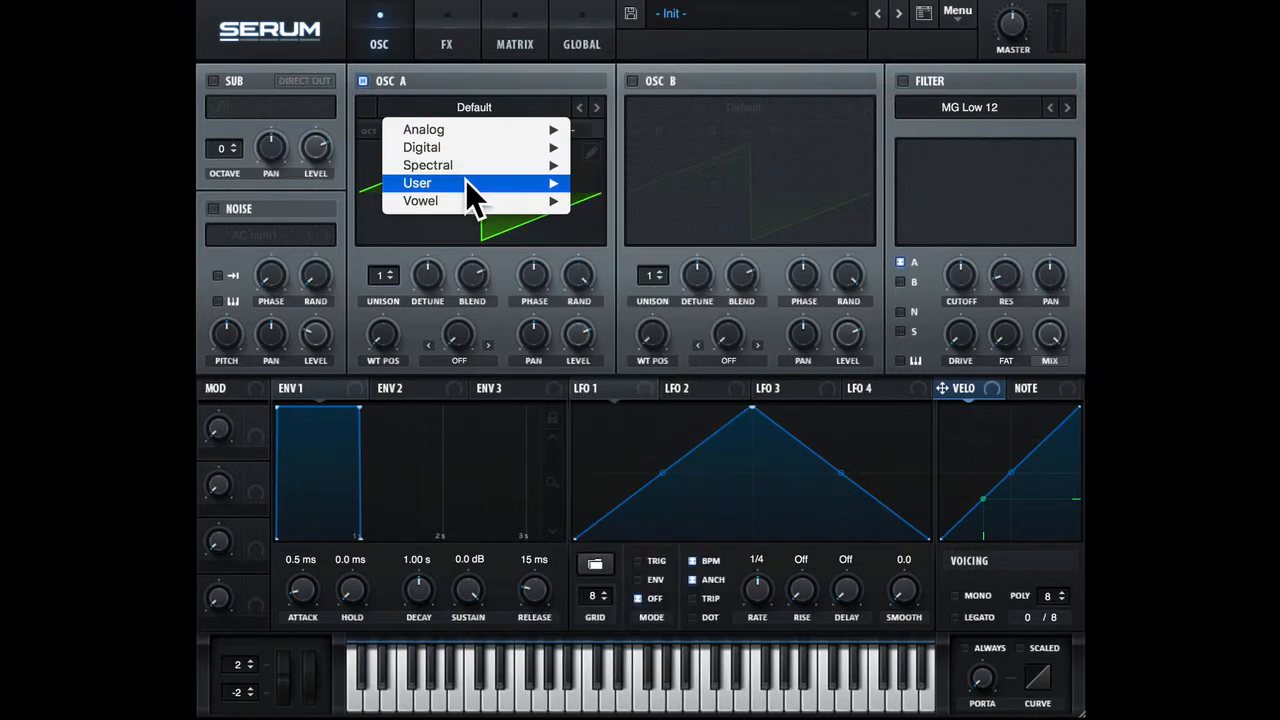
mouse_move(460, 195)
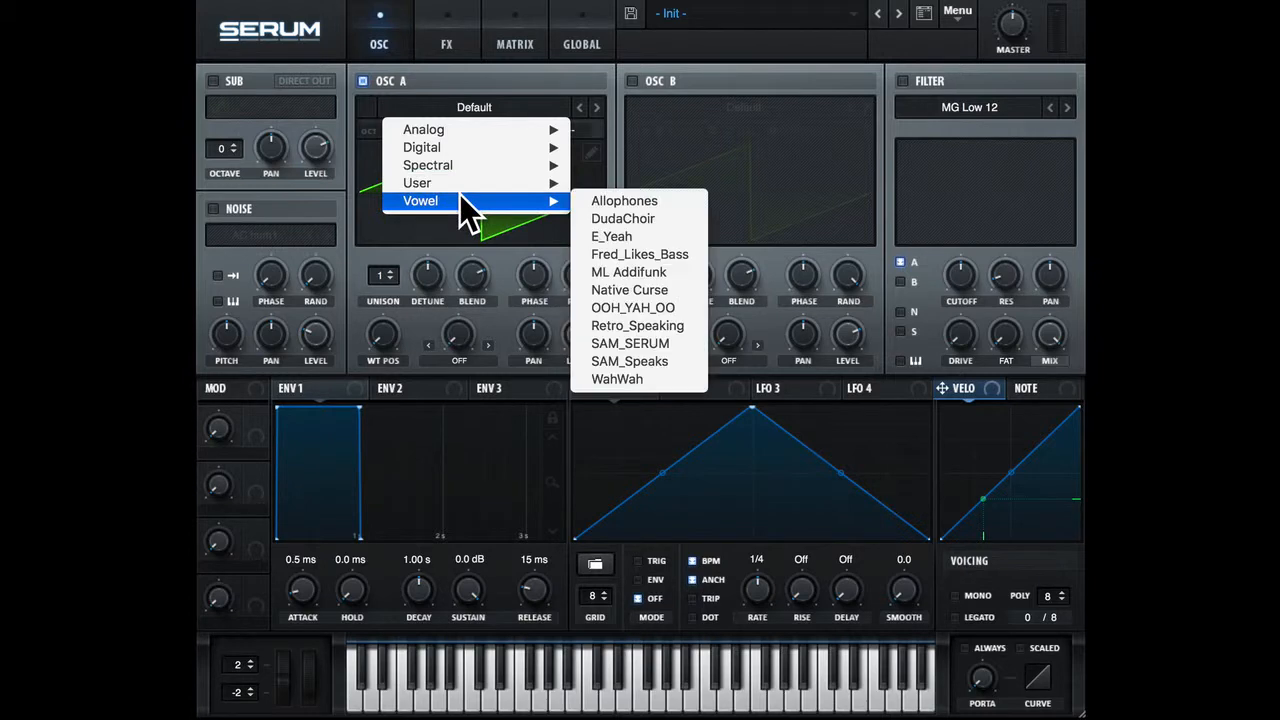
mouse_move(467, 136)
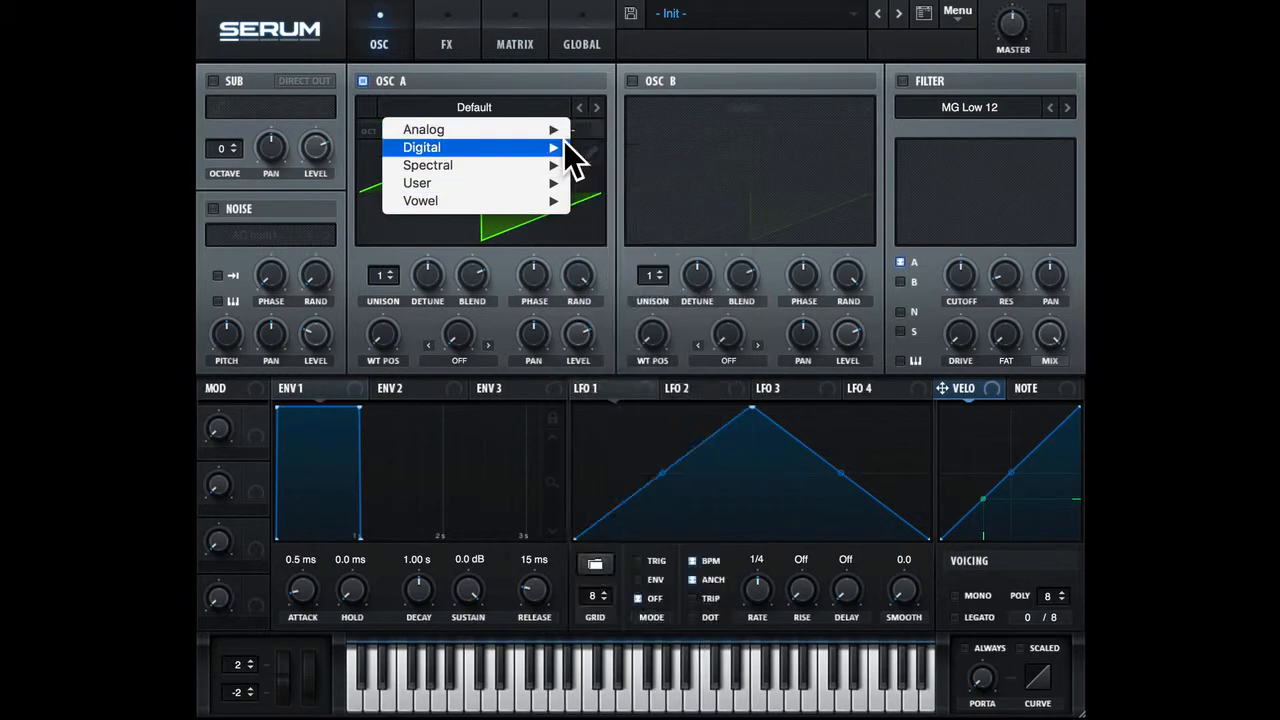
mouse_move(548, 136)
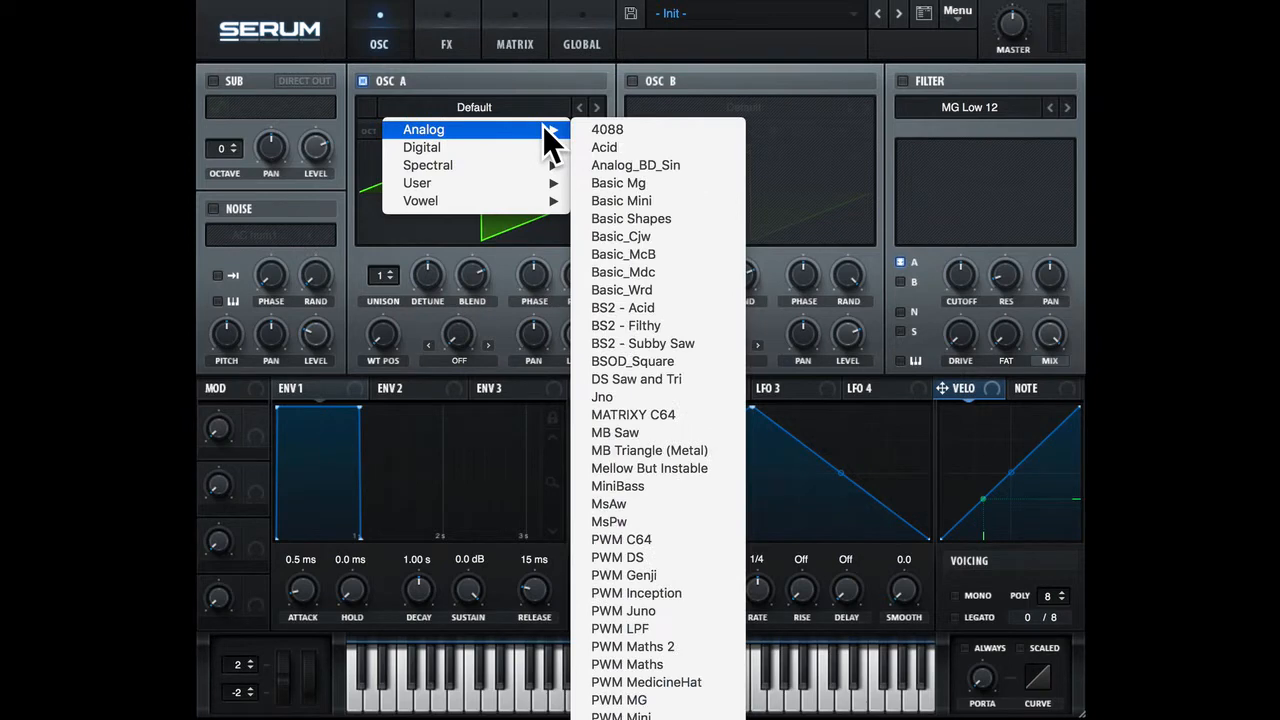
click(644, 210)
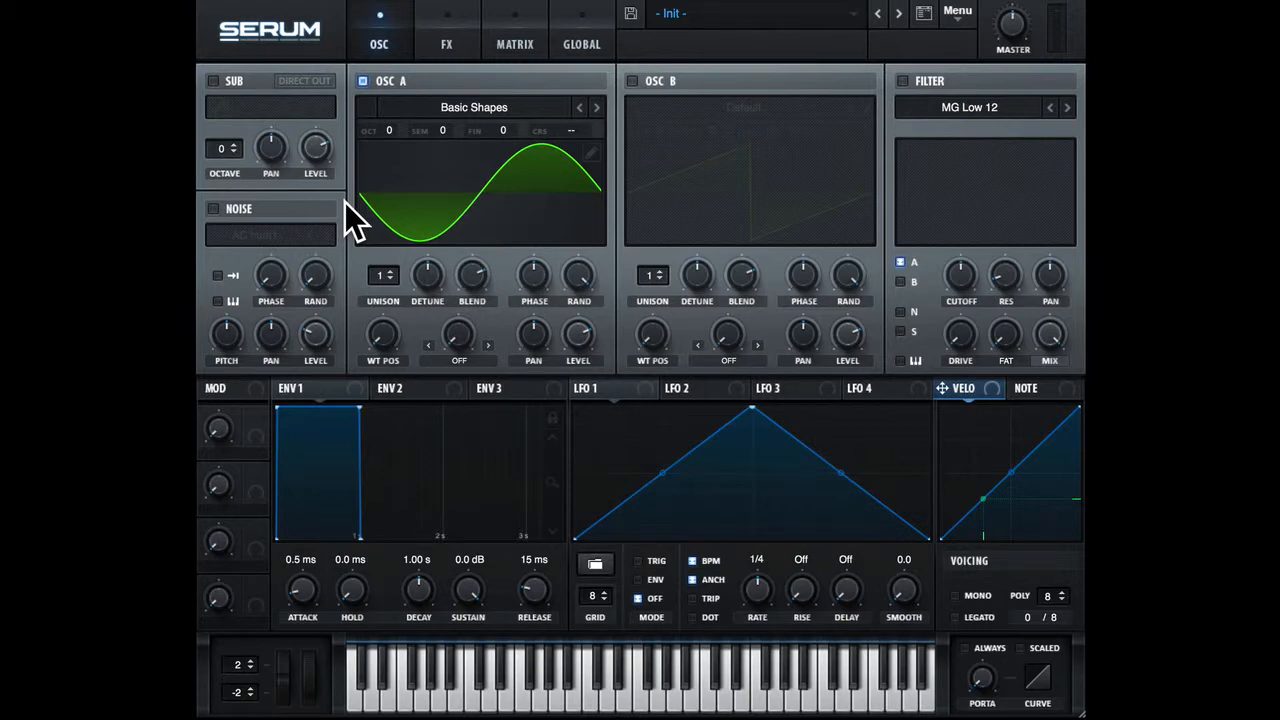
Show oscillator A's wavetable in 3D, raise the wavetable position to frame 3 and return it to frame 1.
click(428, 162)
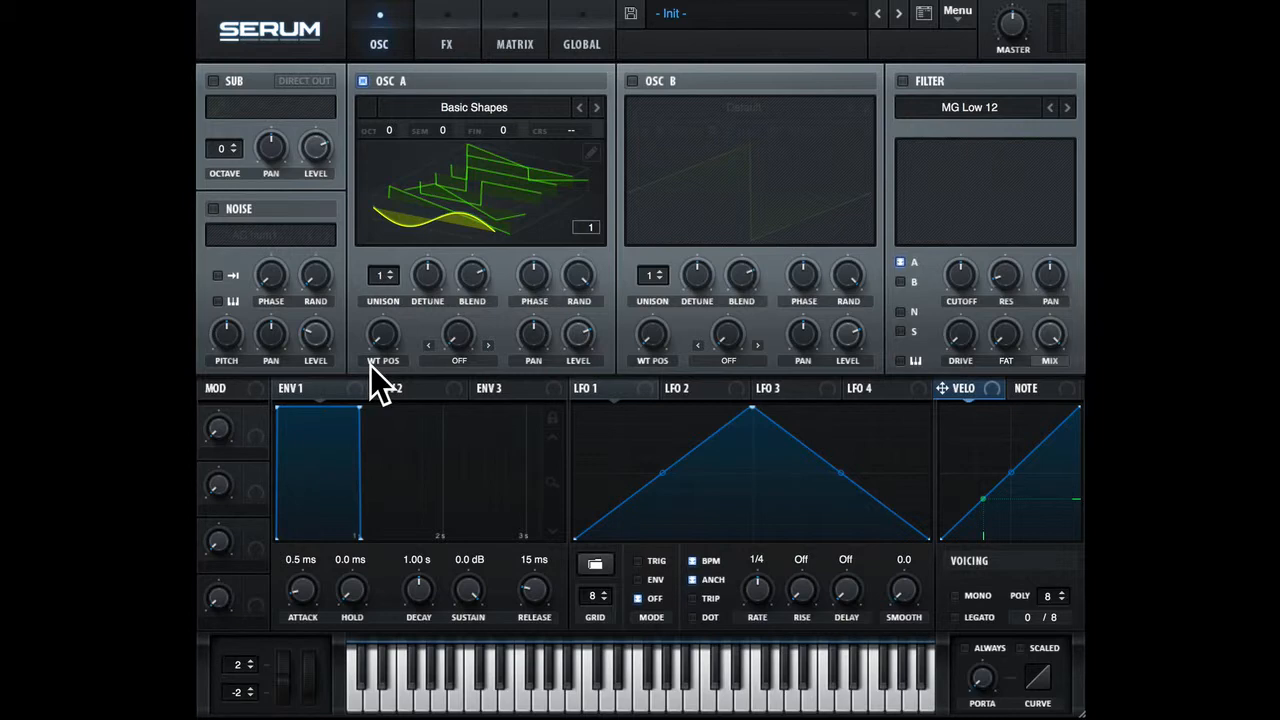
drag(379, 344, 384, 250)
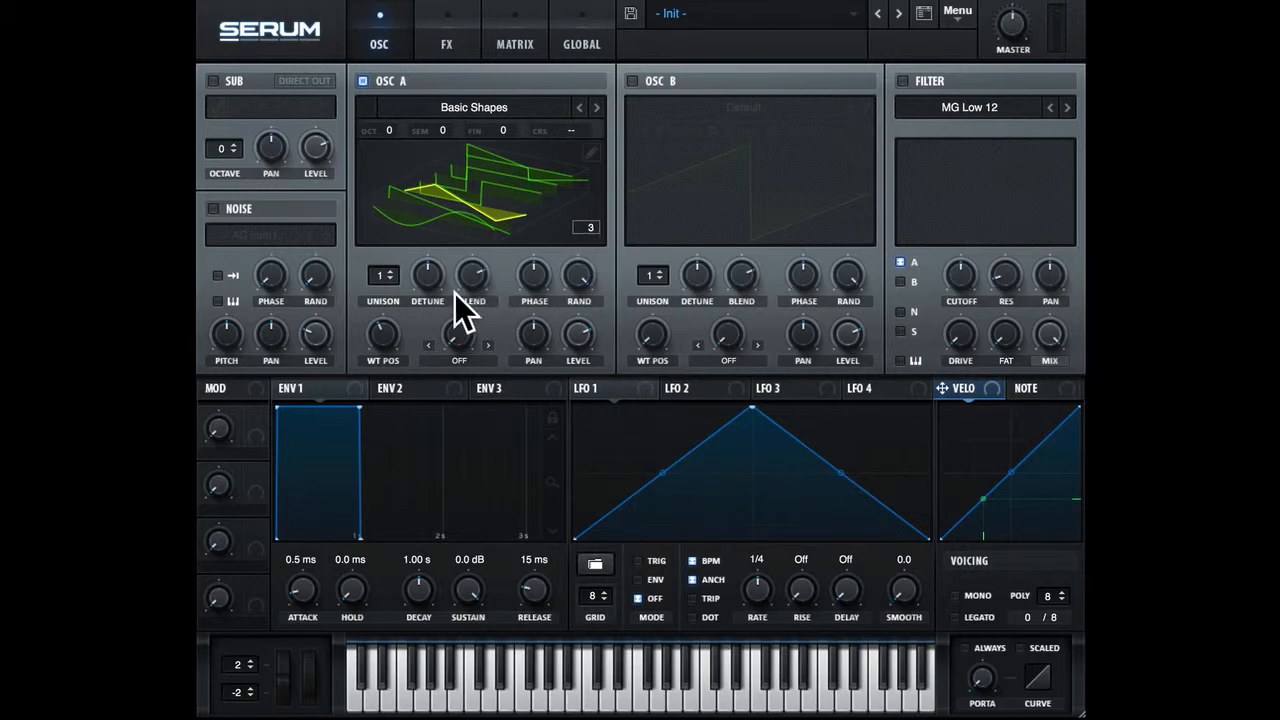
drag(388, 331, 399, 428)
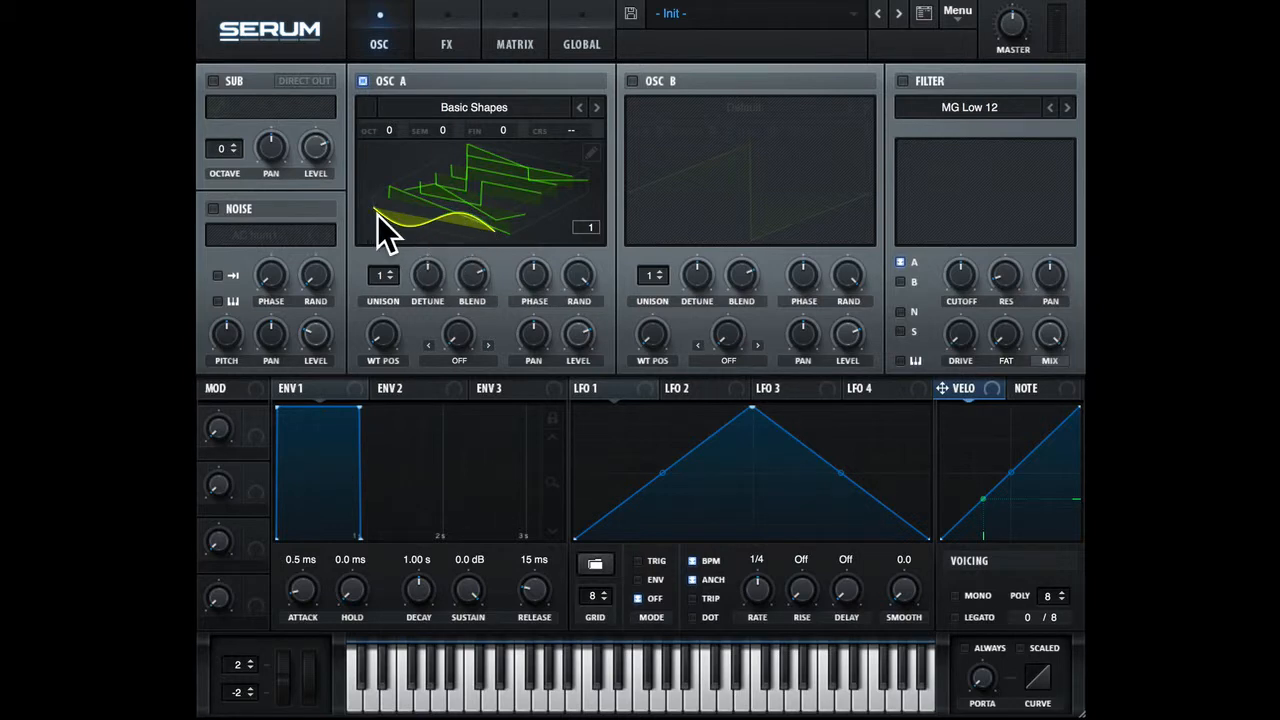
Switch oscillator A's waveform display repeatedly between 3D and 2D, ending in the 2D view.
click(508, 182)
click(508, 182)
click(508, 182)
click(508, 182)
click(506, 182)
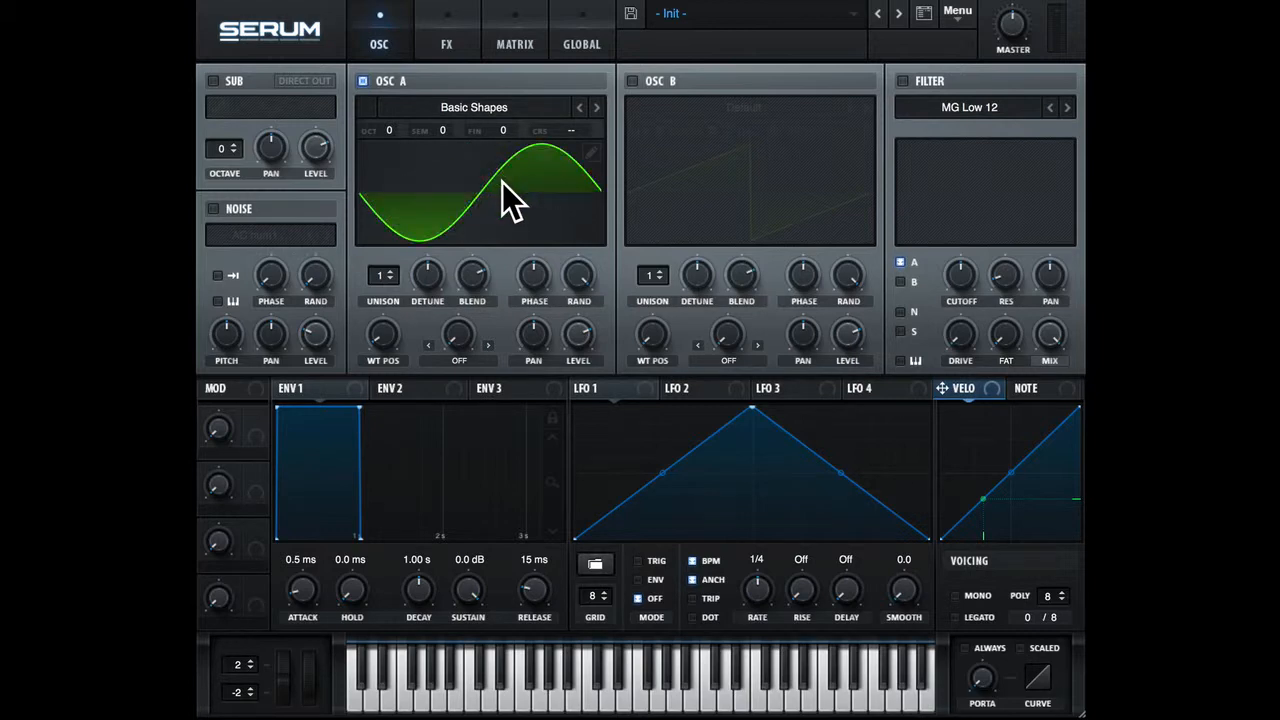
Examine the Basic Shapes frames in oscillator A's wavetable editor and return to the oscillator page.
click(592, 154)
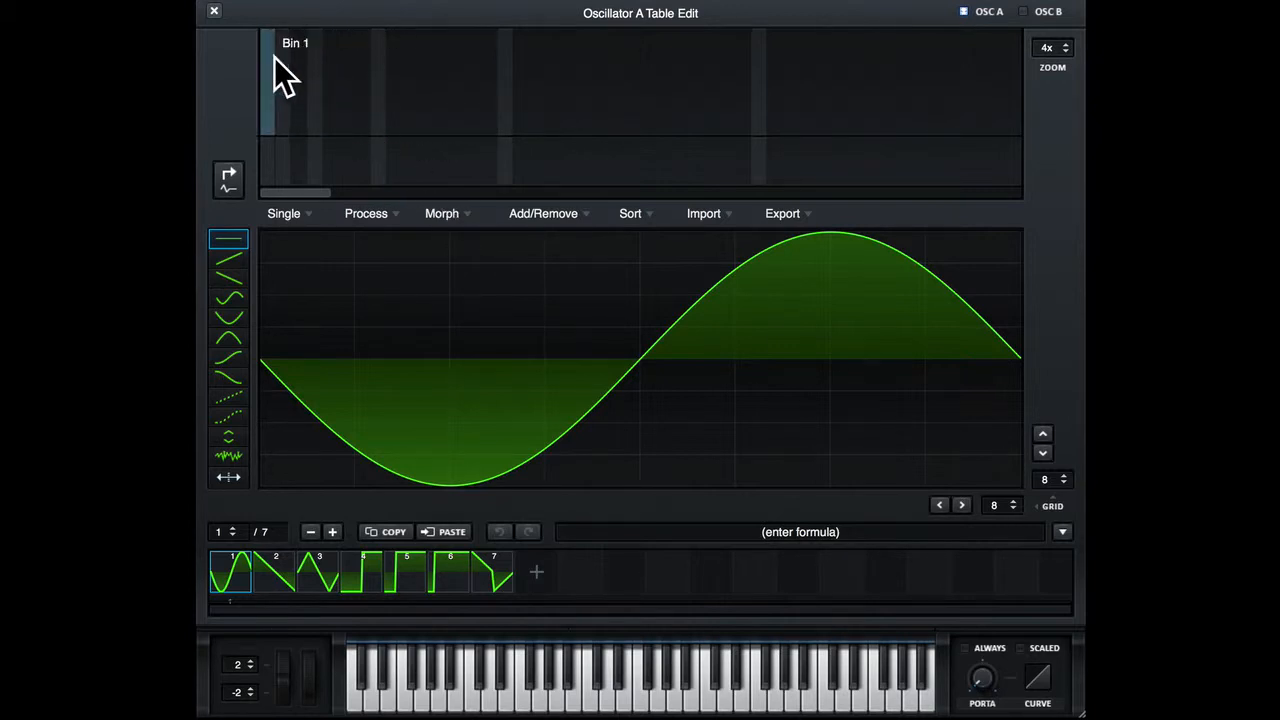
click(215, 12)
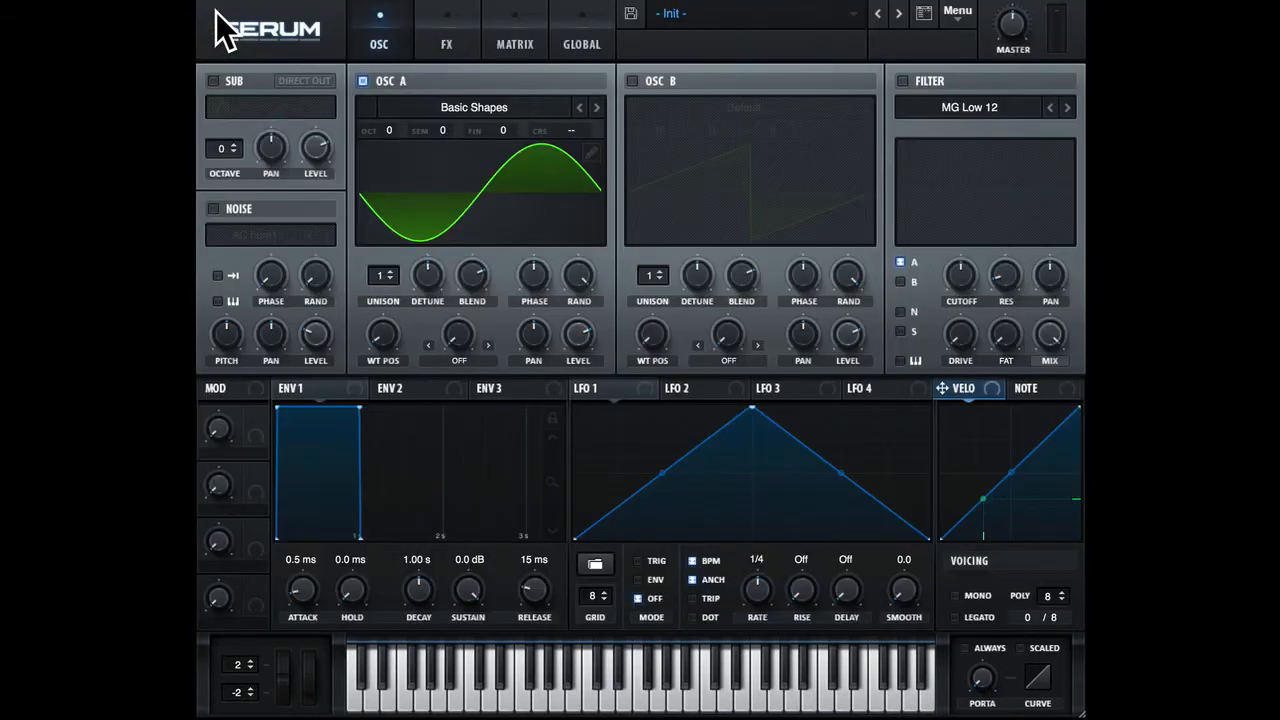
click(592, 152)
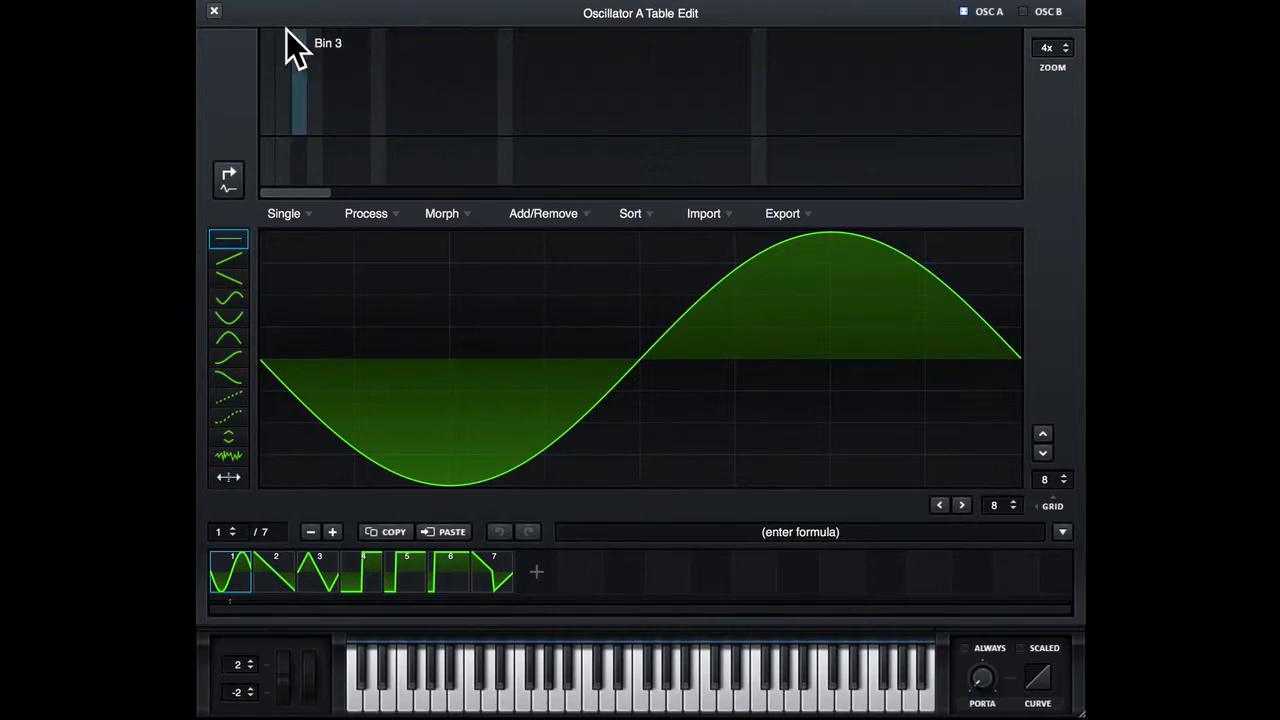
click(215, 12)
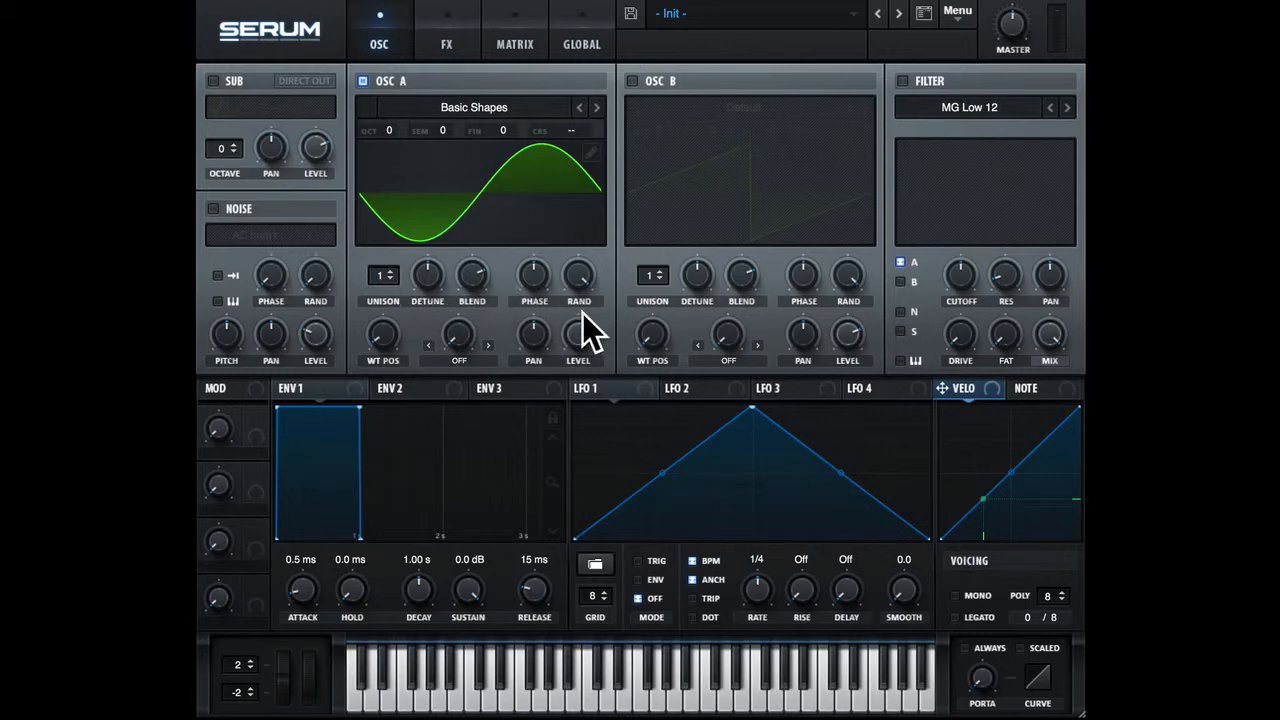
Try 4 and 9 unison voices on oscillator A and settle on 5 voices.
click(385, 277)
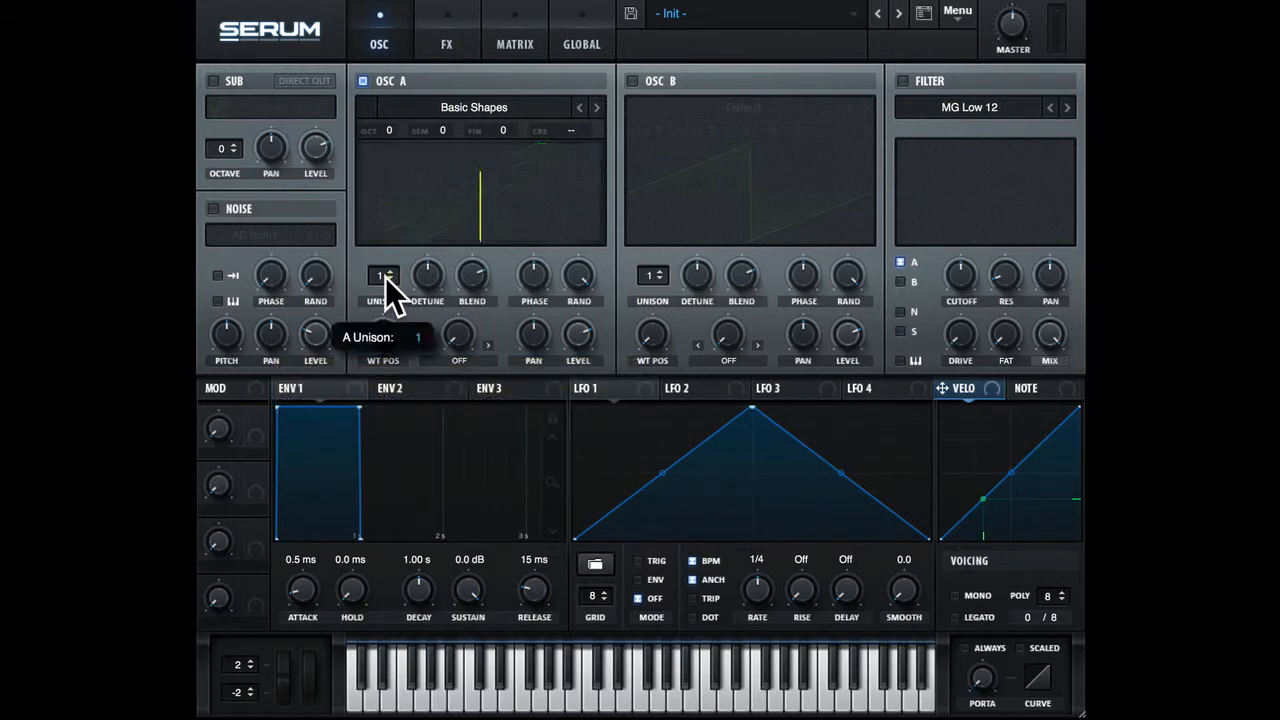
drag(382, 280, 376, 222)
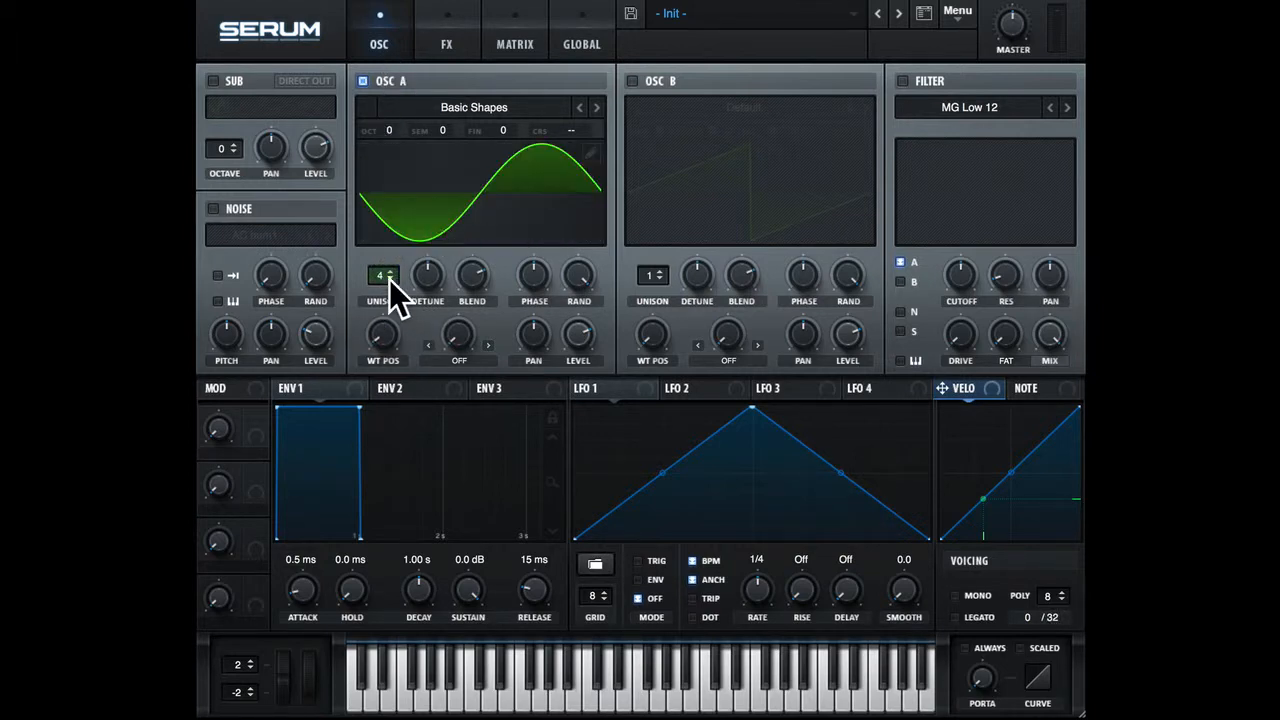
drag(390, 281, 376, 171)
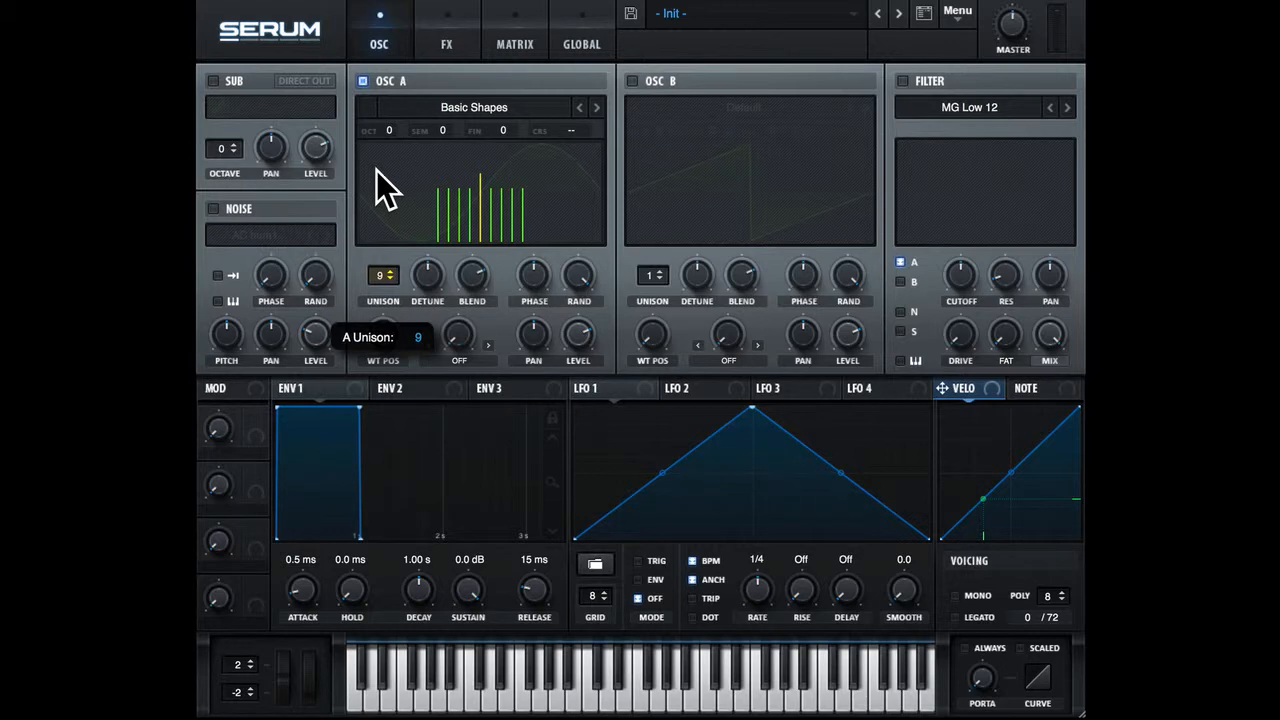
drag(376, 170, 380, 285)
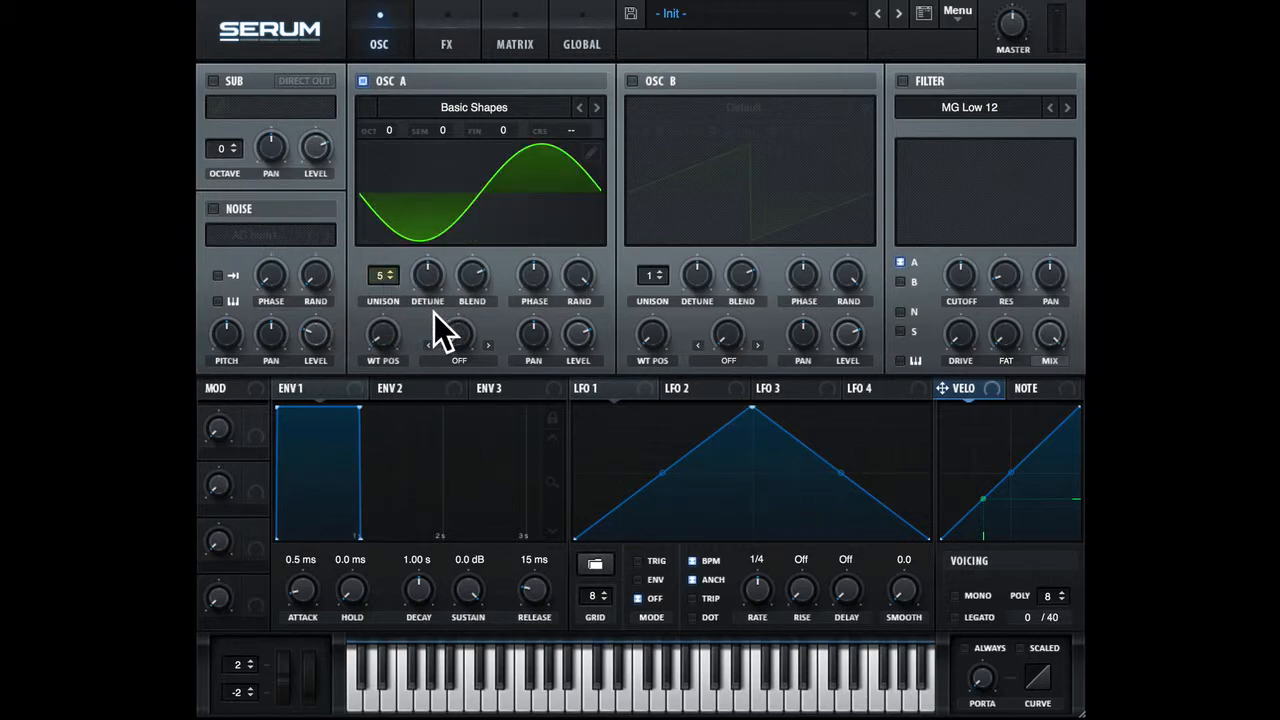
Vary oscillator A's unison detune, raising it to 0.56, narrowing it and widening it again to a fairly wide spread.
drag(429, 302, 429, 230)
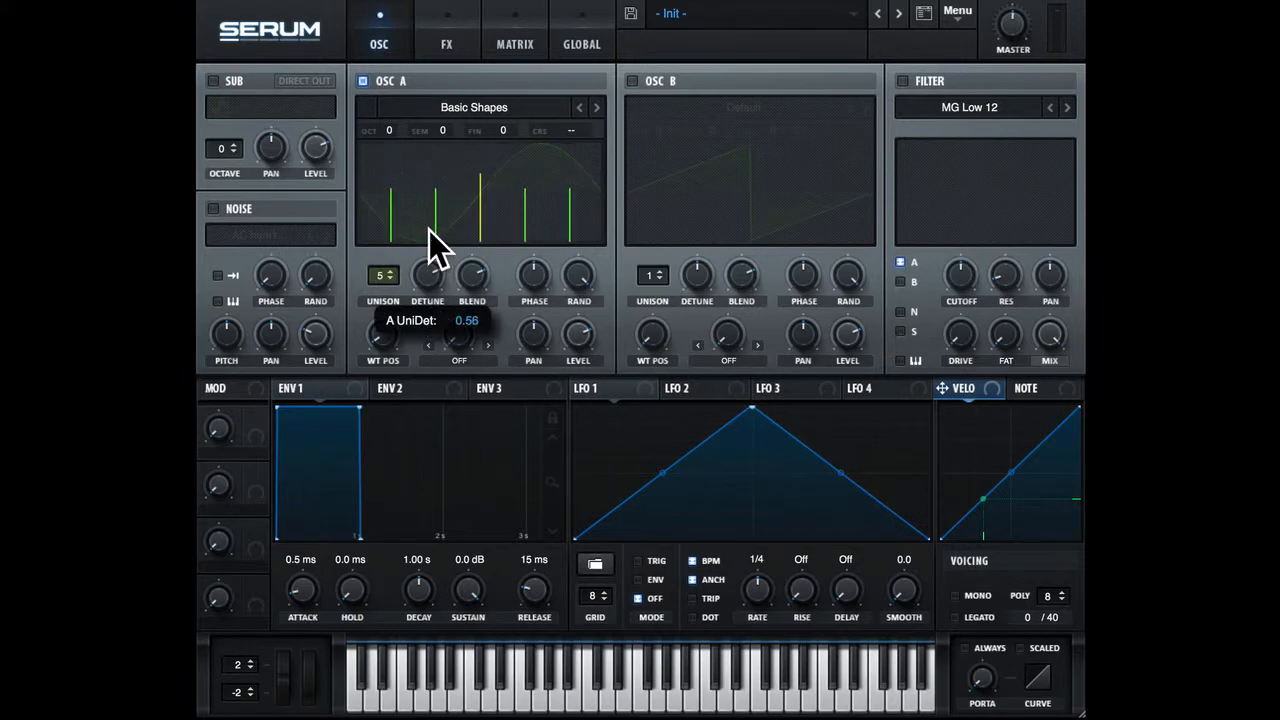
drag(429, 230, 426, 413)
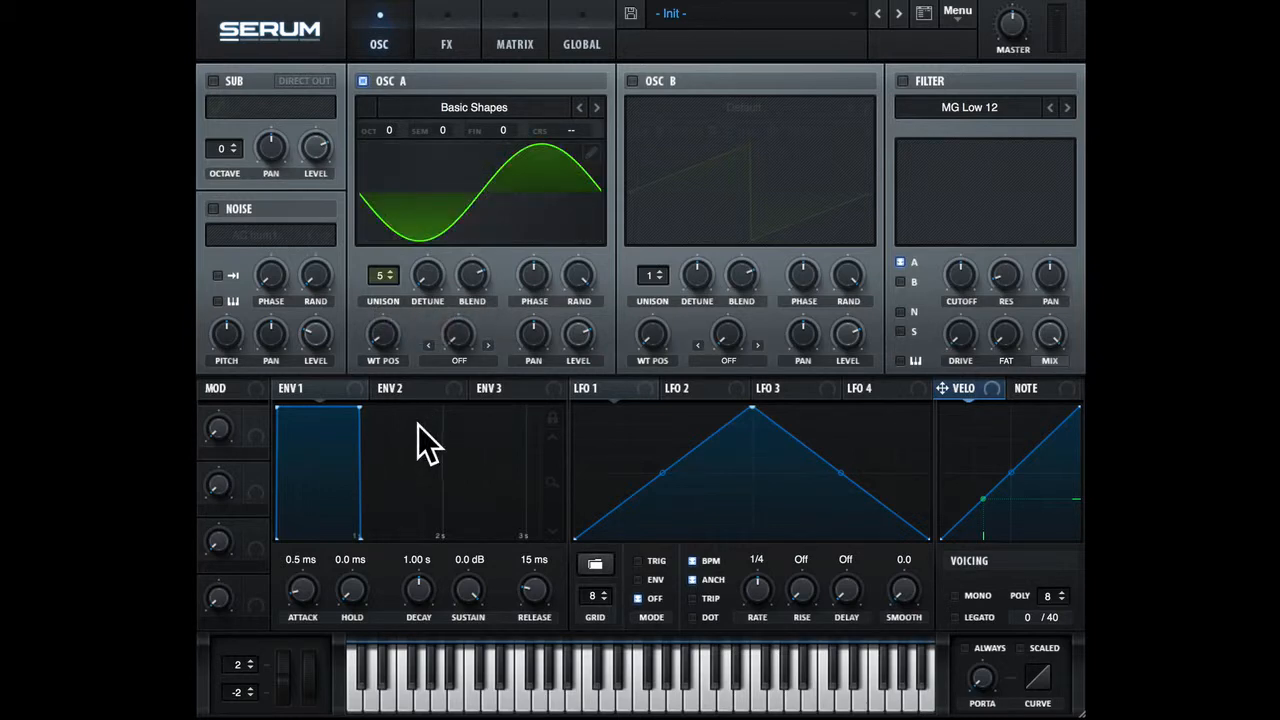
drag(429, 283, 432, 198)
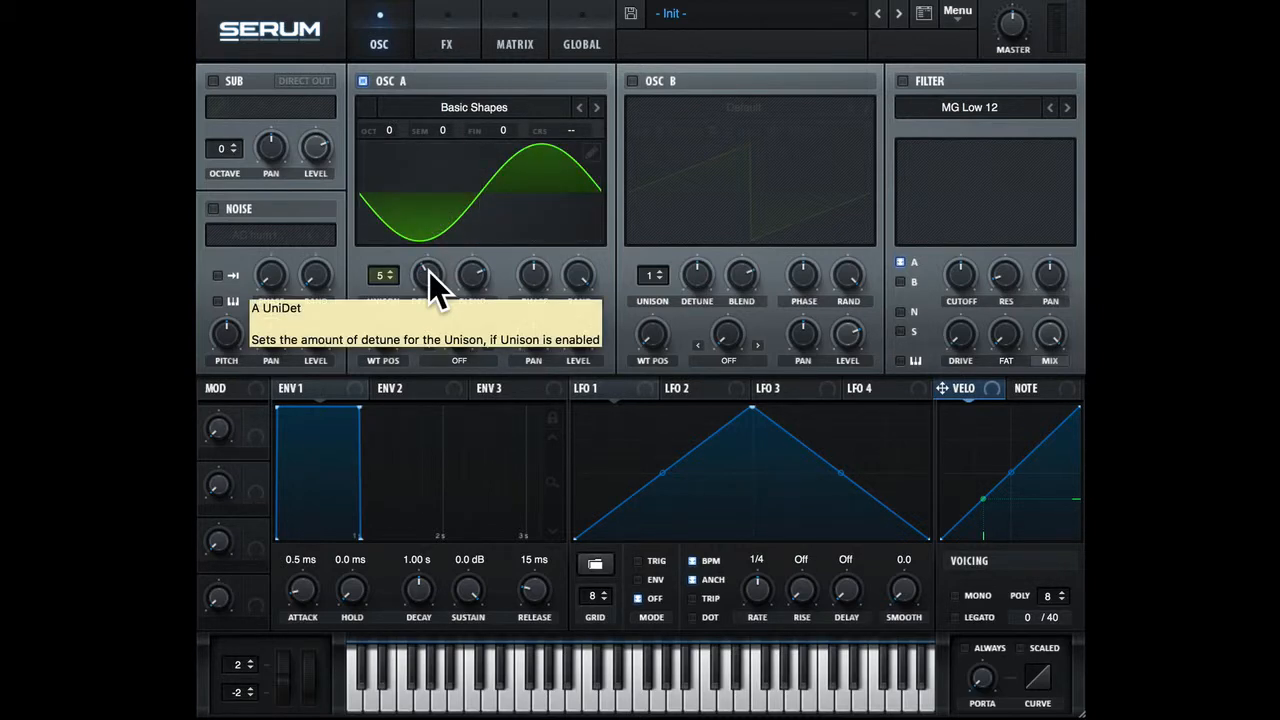
drag(431, 274, 433, 424)
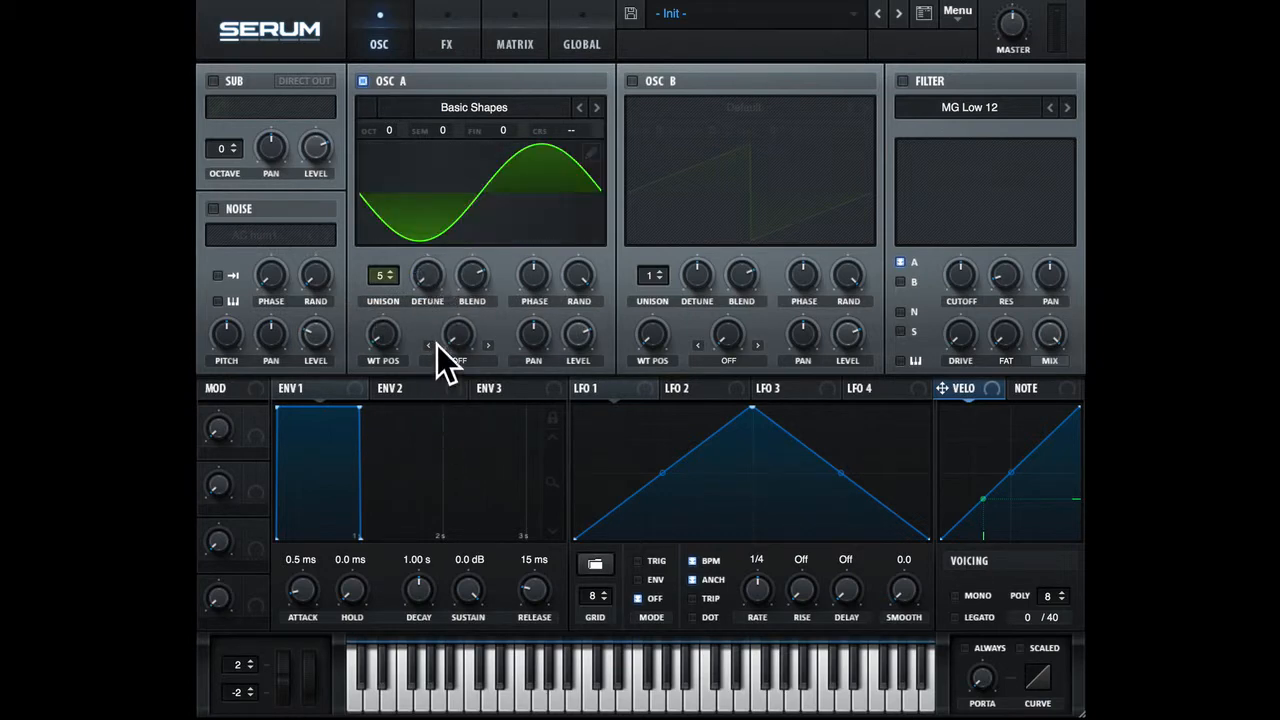
drag(428, 282, 464, 202)
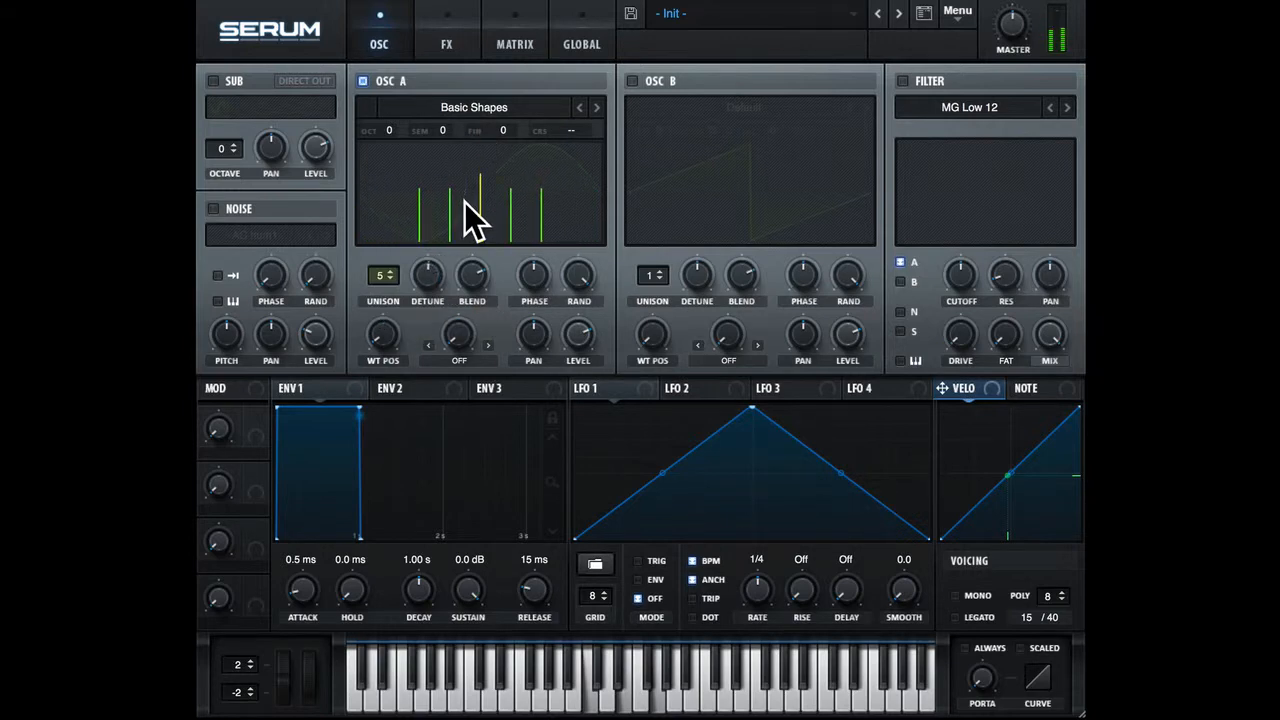
drag(440, 277, 434, 252)
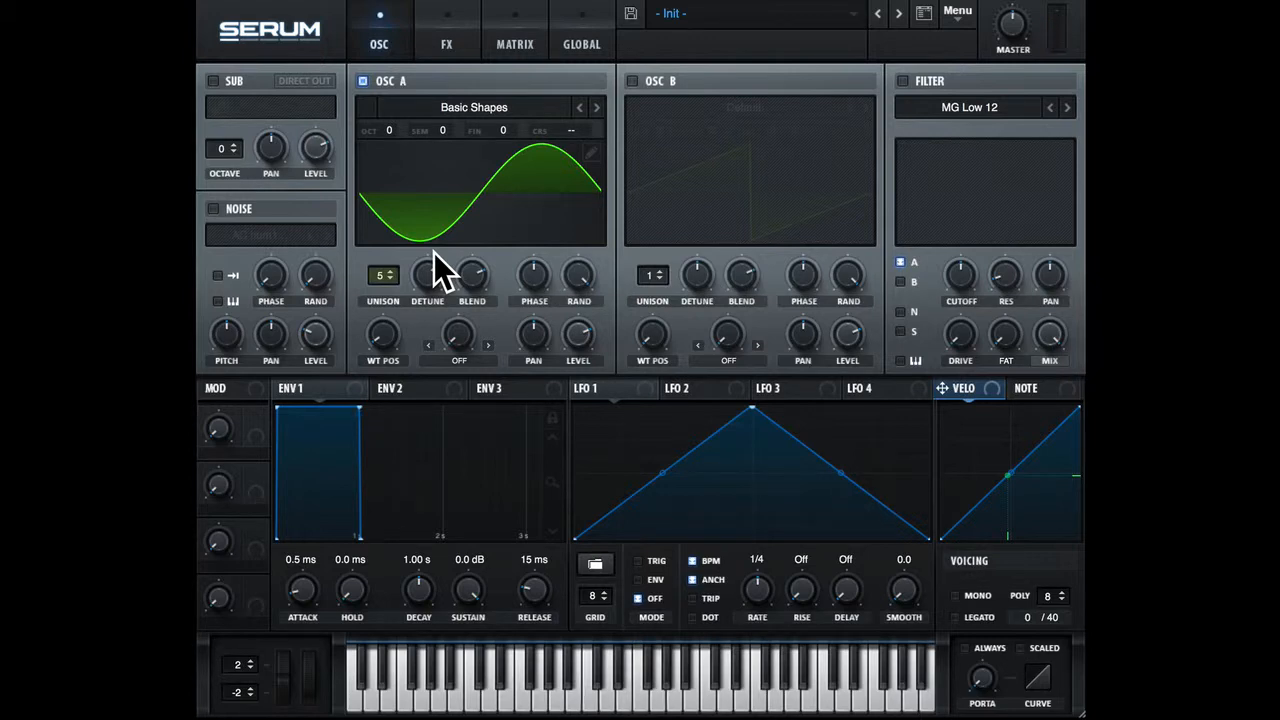
Sweep oscillator A's unison blend through about 58 down to 5 and up to its maximum.
drag(468, 281, 480, 224)
drag(476, 280, 487, 513)
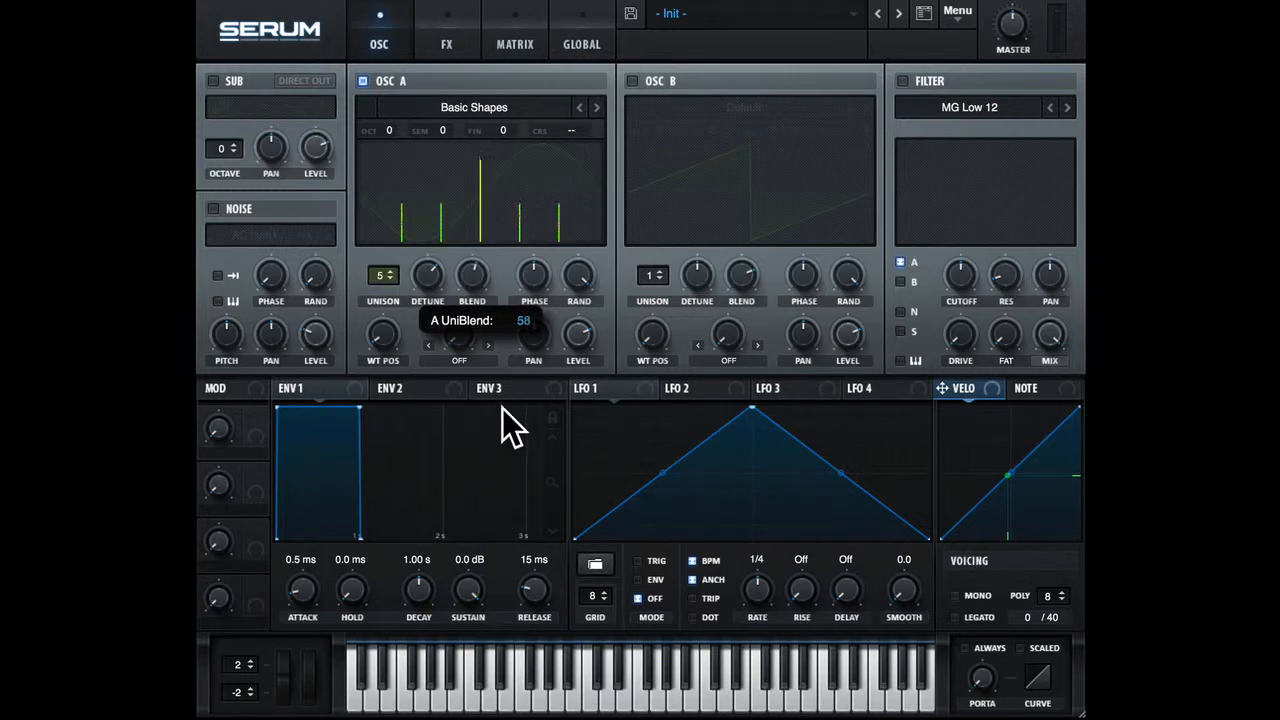
click(473, 282)
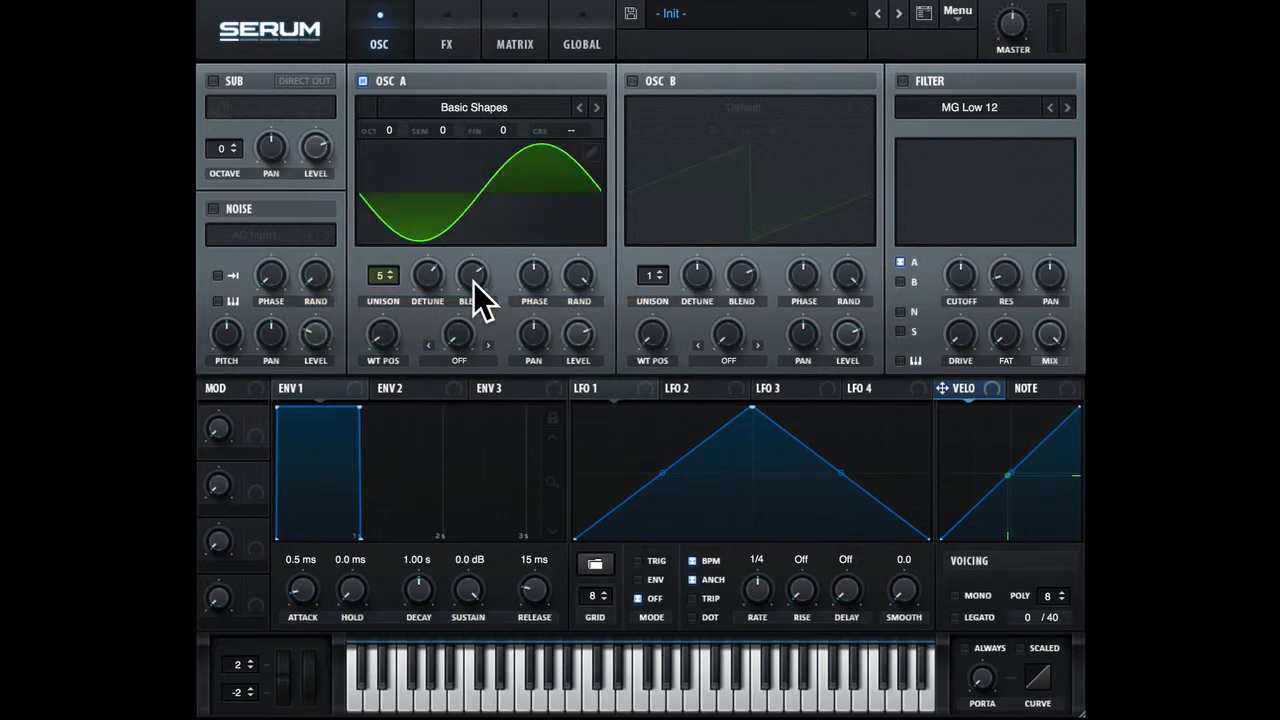
mouse_move(473, 282)
mouse_down()
mouse_move(470, 358)
mouse_move(470, 305)
mouse_up()
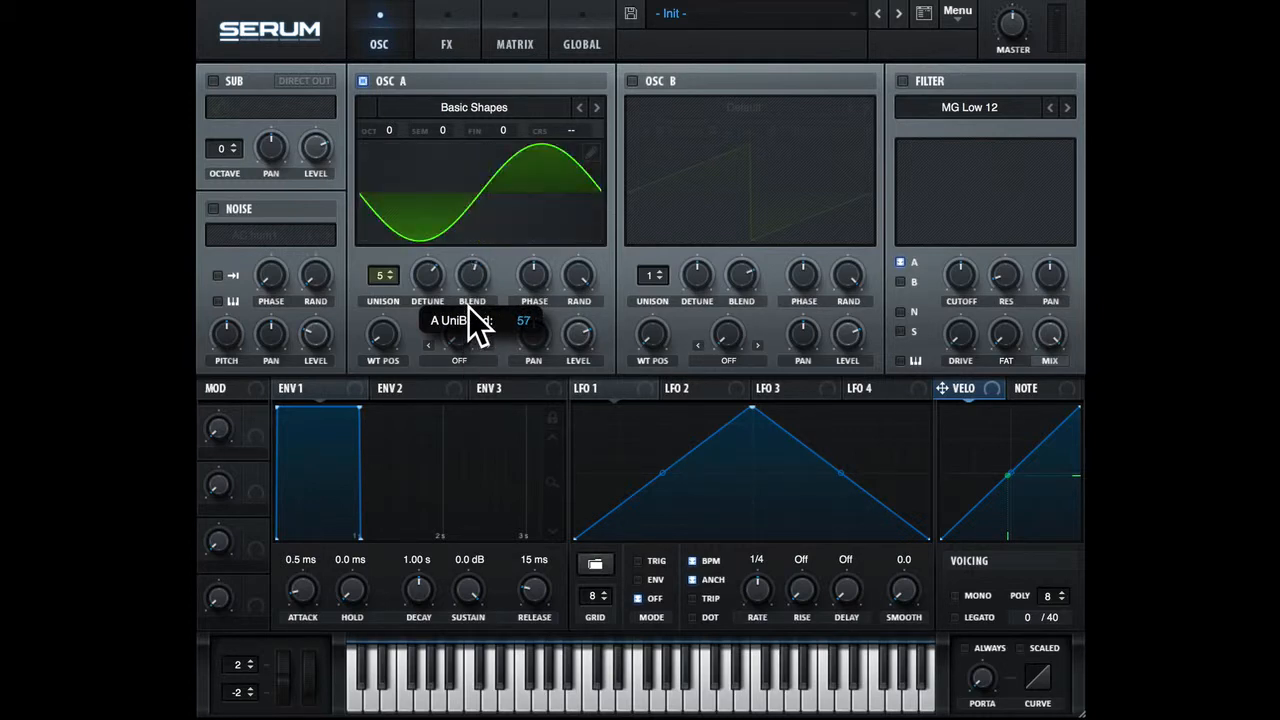
drag(468, 307, 481, 480)
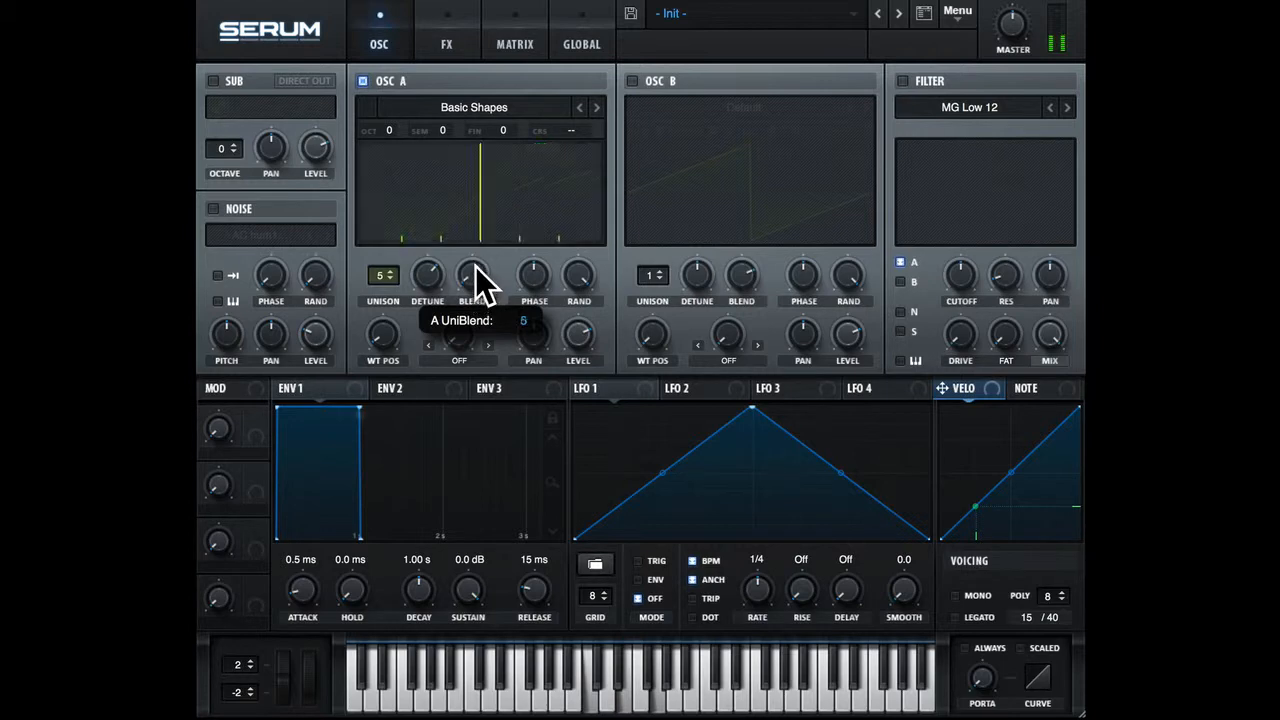
drag(475, 278, 517, 78)
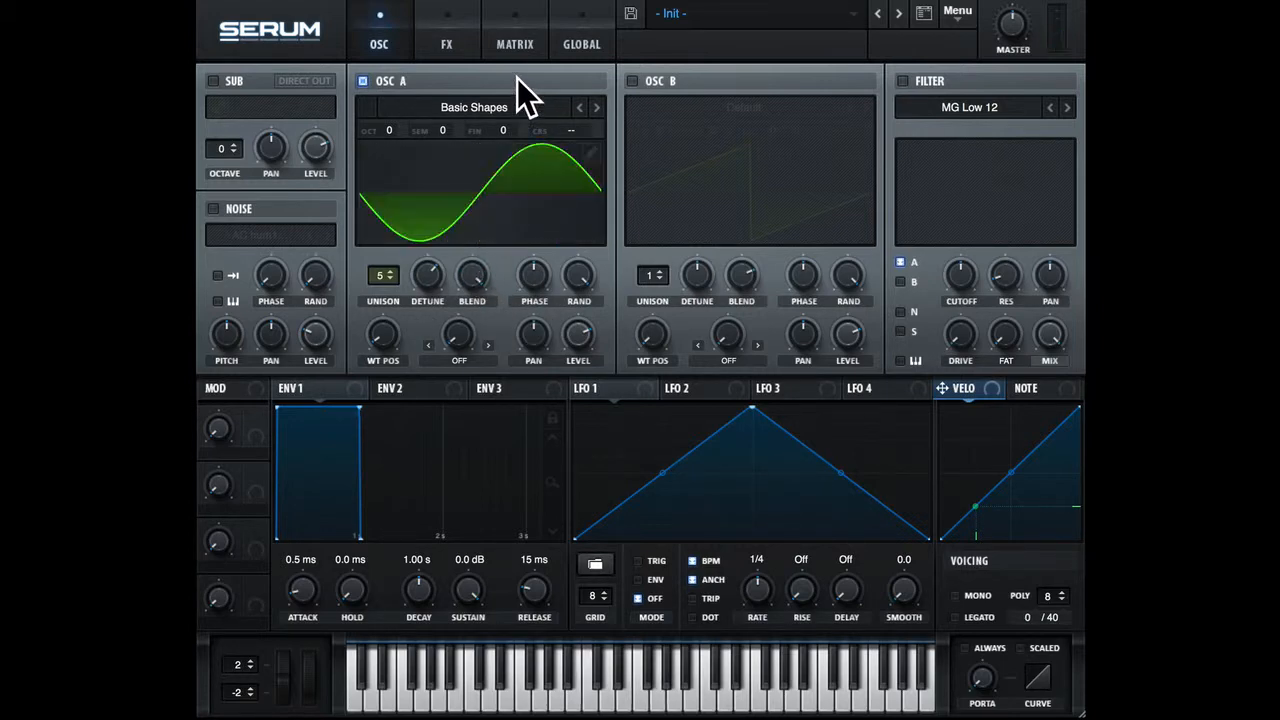
Reset oscillator A's unison to 1 voice and lower its unison blend to a medium-high level.
drag(465, 270, 470, 300)
drag(389, 278, 430, 270)
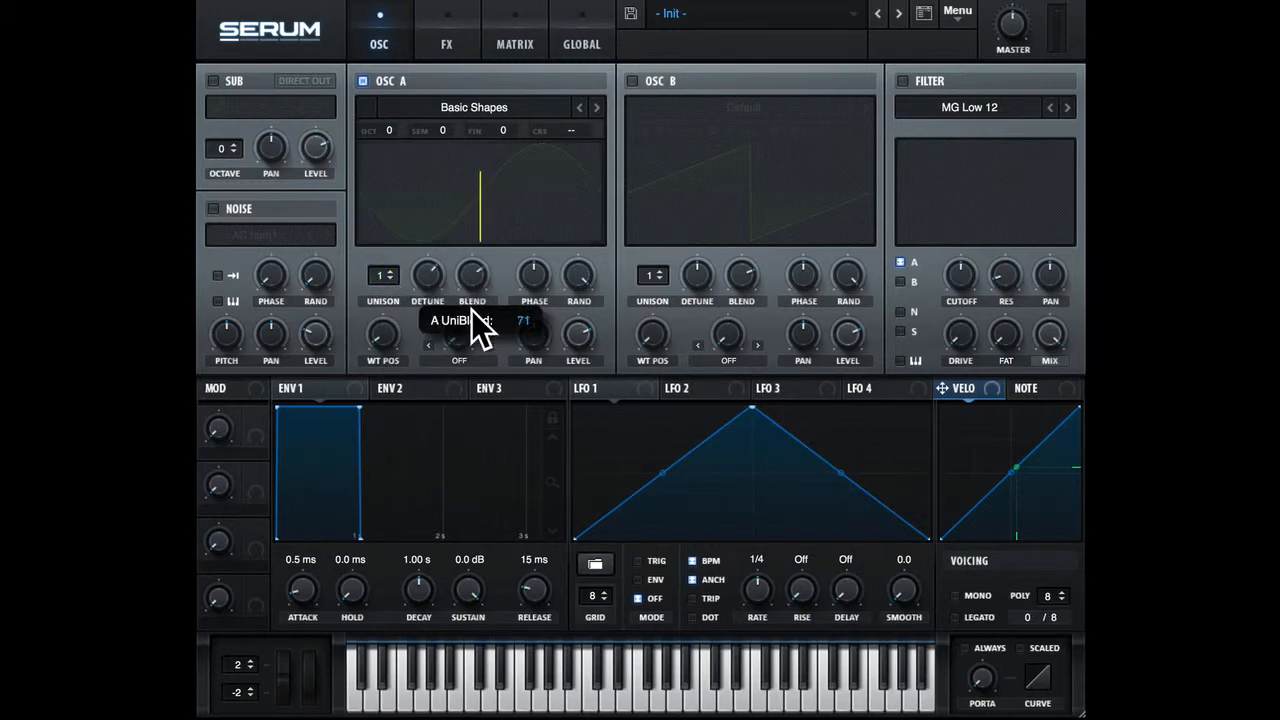
mouse_move(480, 328)
mouse_down()
mouse_move(480, 249)
mouse_move(476, 332)
mouse_up()
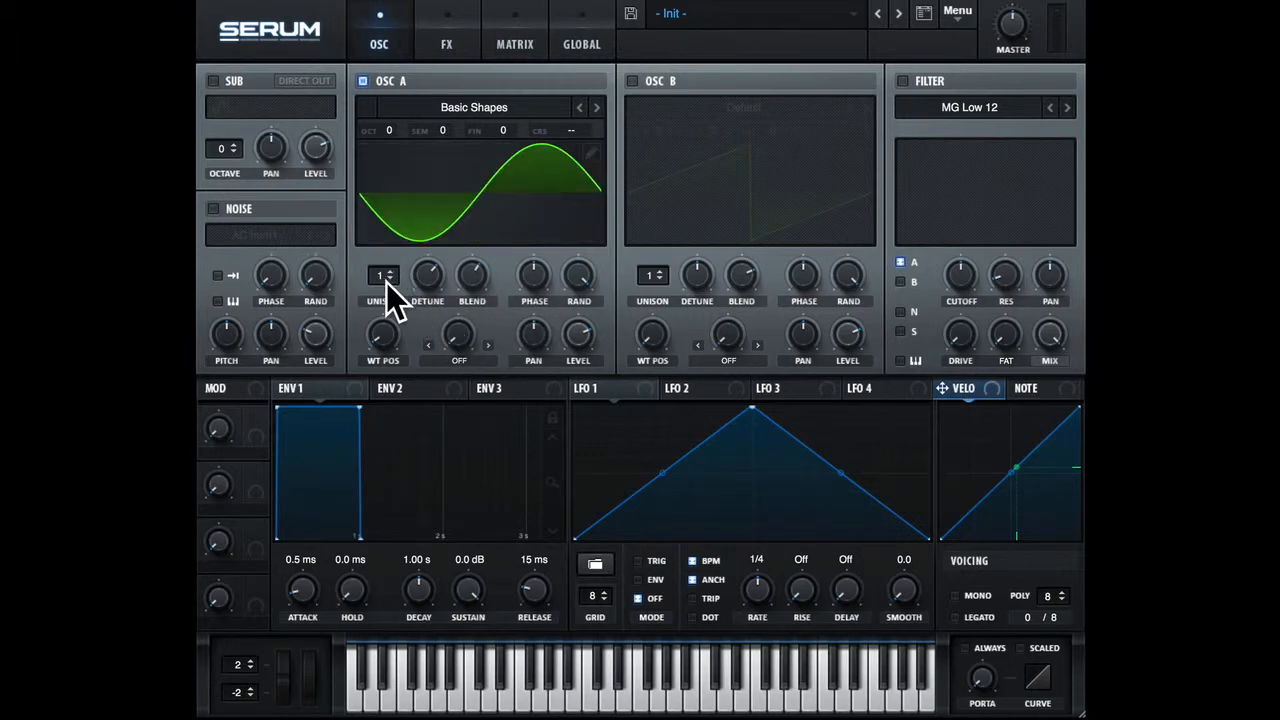
Set oscillator A to 5 unison voices and lower its random phase to the minimum.
drag(386, 282, 390, 227)
drag(585, 266, 559, 504)
Sweep oscillator A's initial phase up to Mem, back to 245° and down to about the middle.
drag(555, 304, 531, 131)
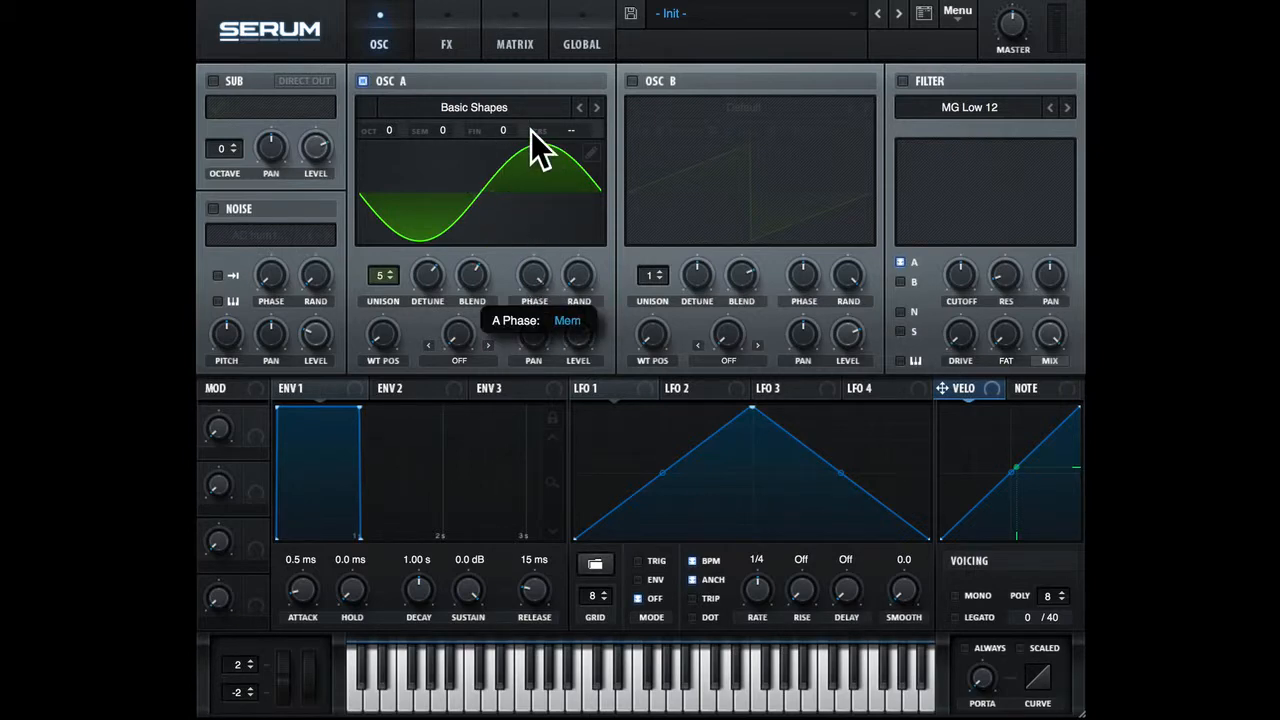
drag(538, 288, 543, 254)
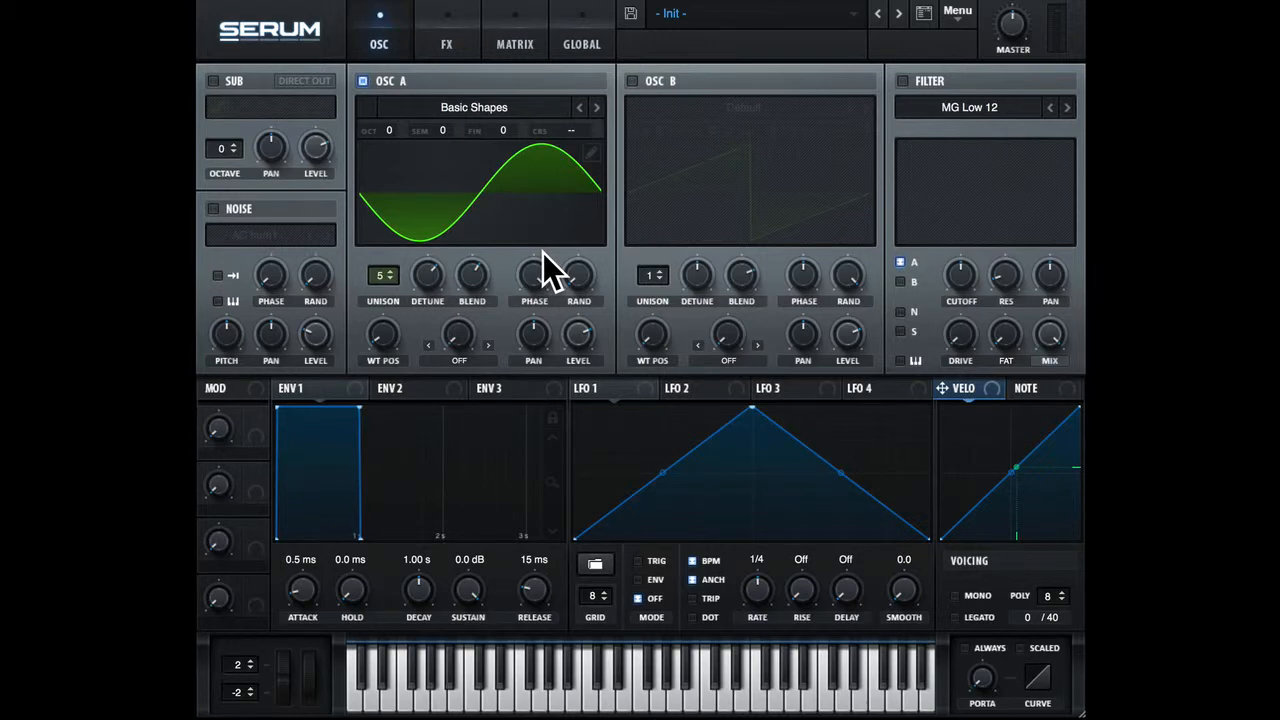
drag(543, 252, 507, 315)
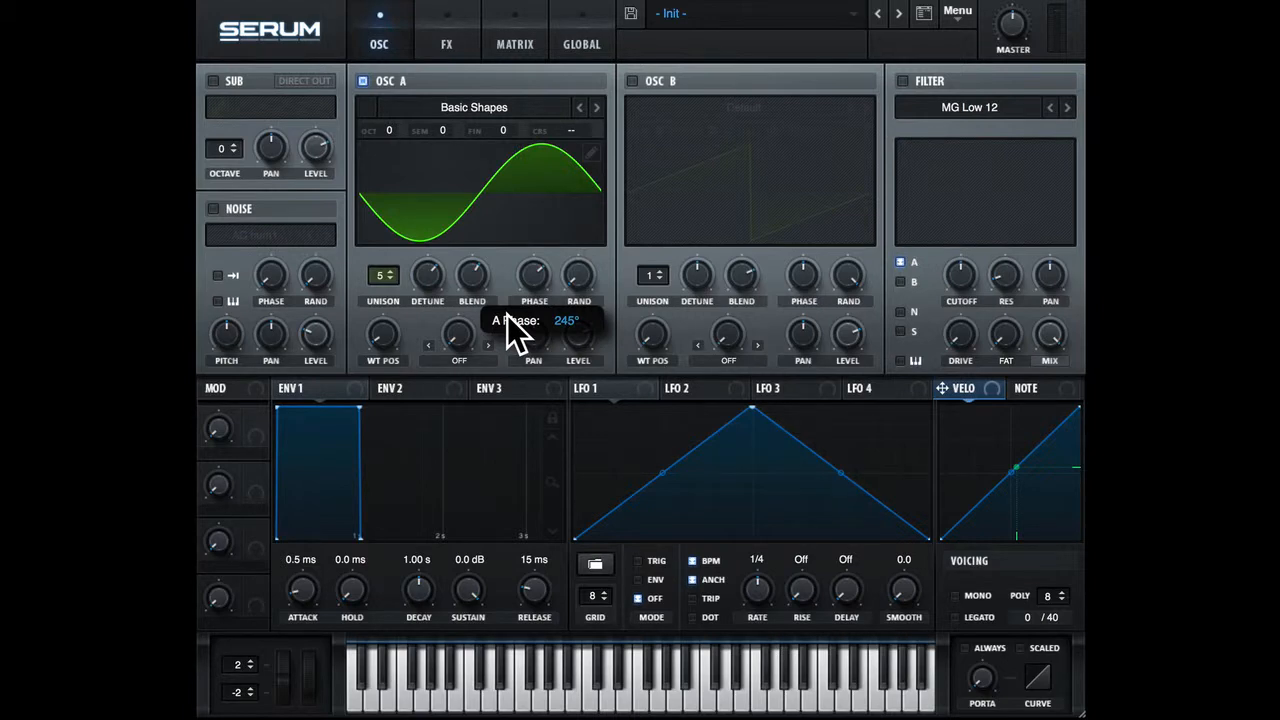
drag(507, 315, 527, 366)
drag(527, 366, 527, 366)
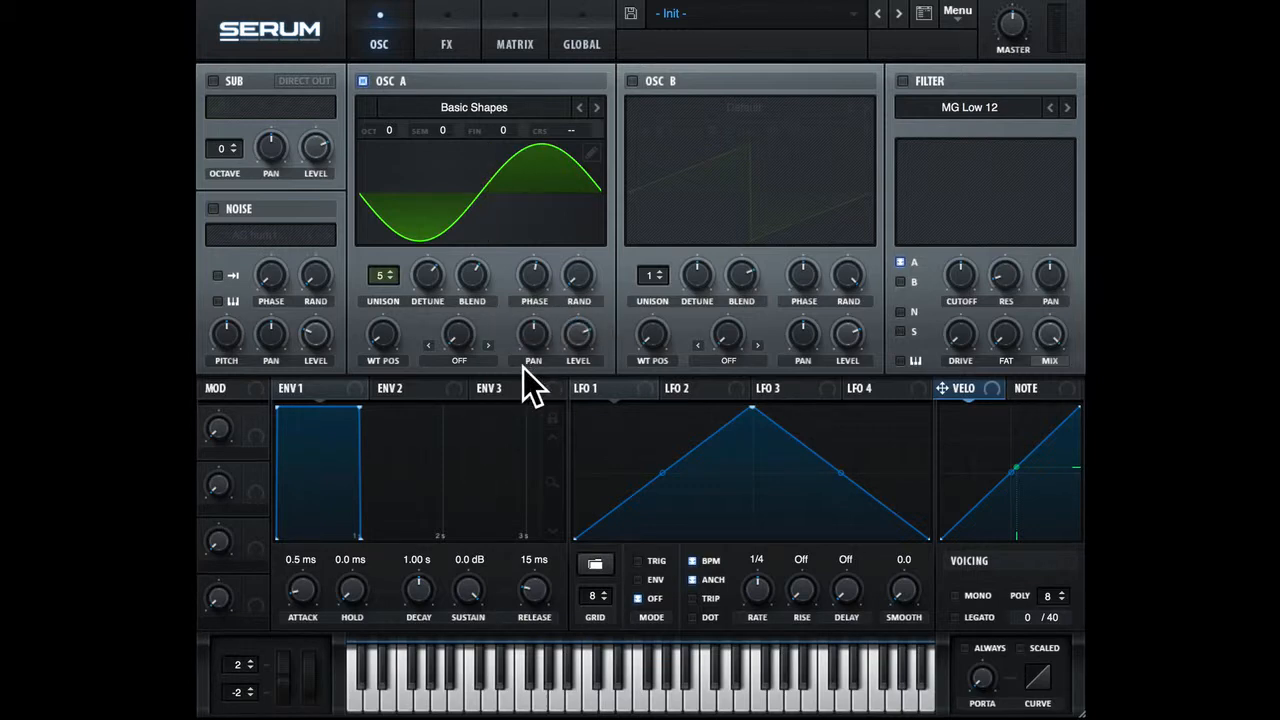
Turn on oscillator B and copy all of oscillator A's settings to it.
click(632, 81)
click(957, 14)
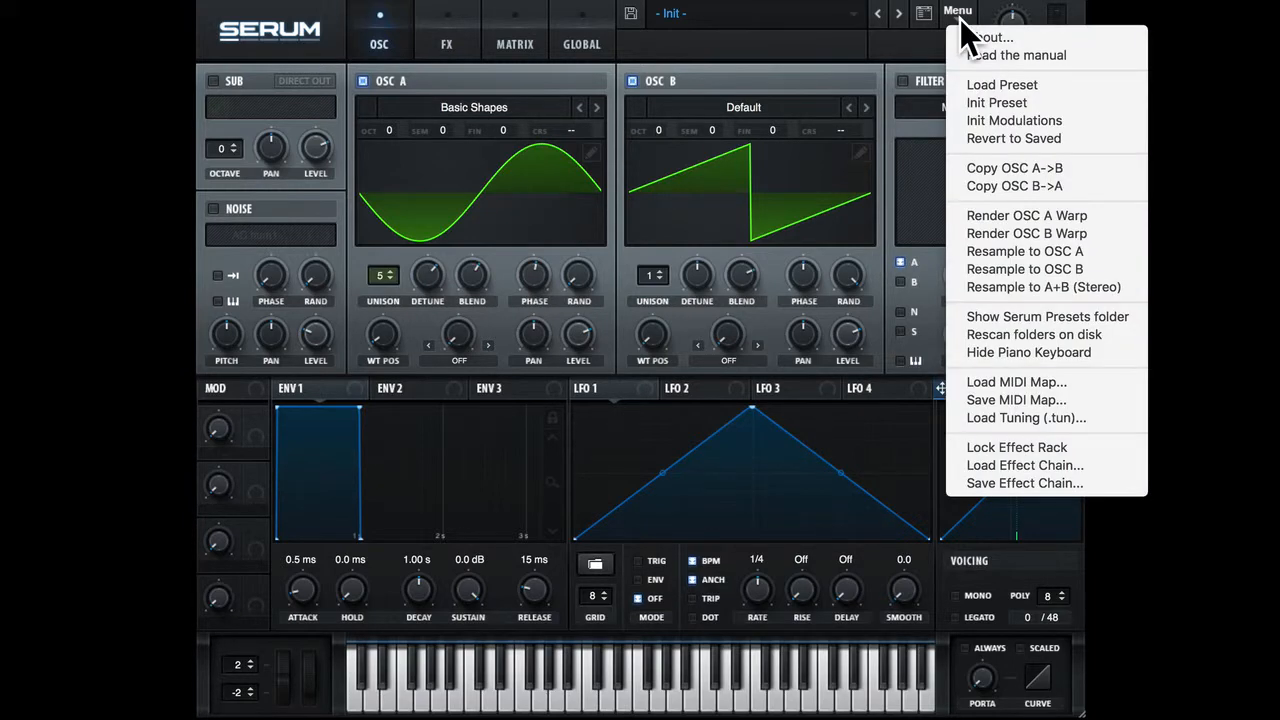
click(987, 171)
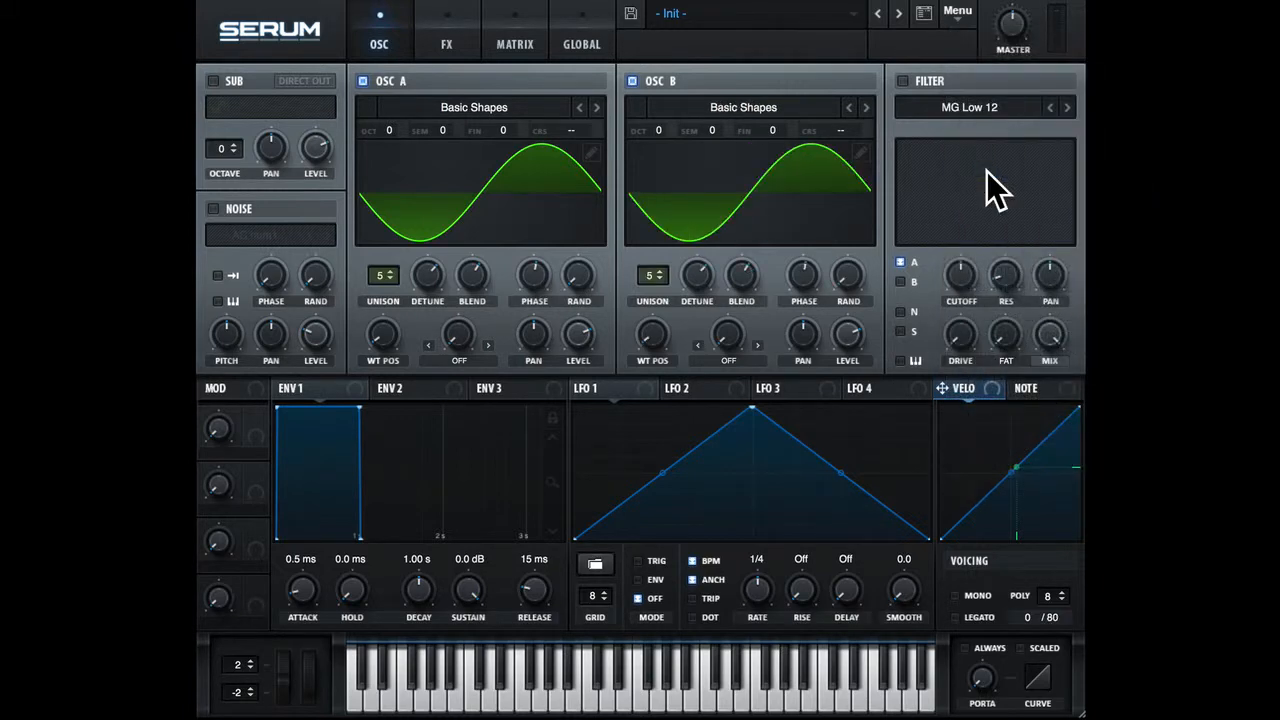
click(631, 80)
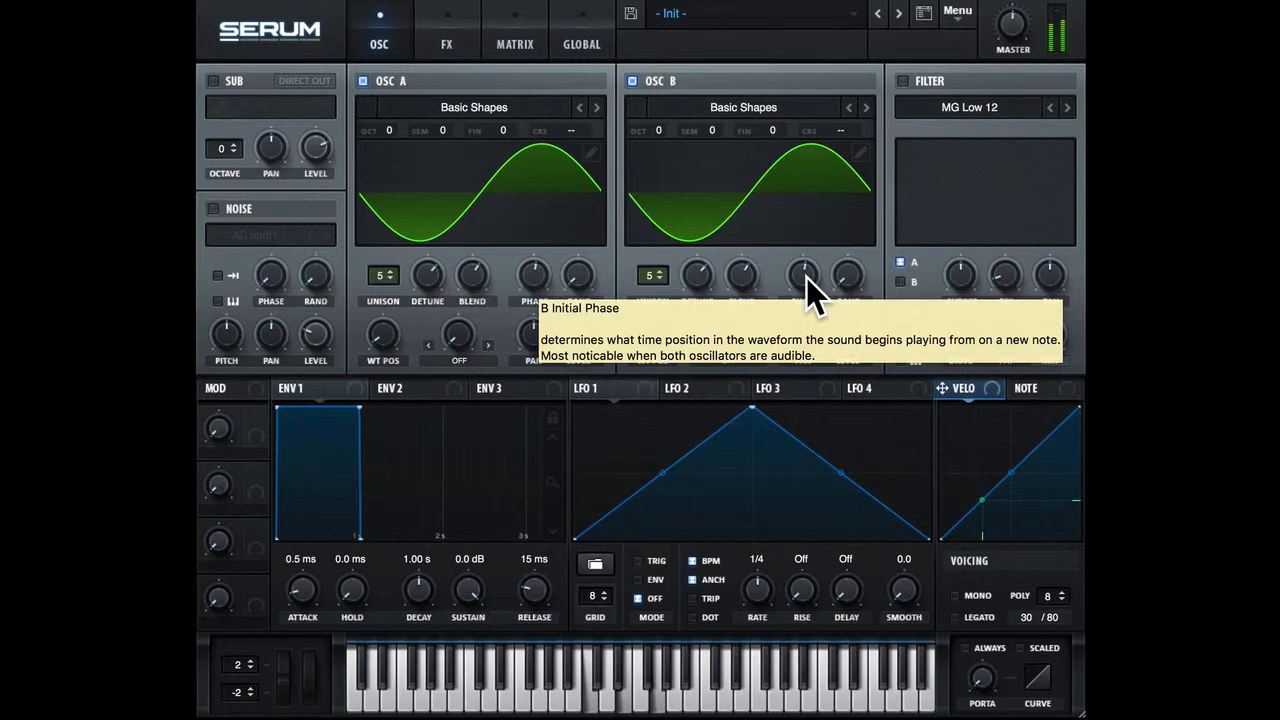
Reduce the unison detune of both oscillators and bring oscillator A's detune back to about the middle.
drag(698, 282, 688, 423)
drag(428, 271, 460, 460)
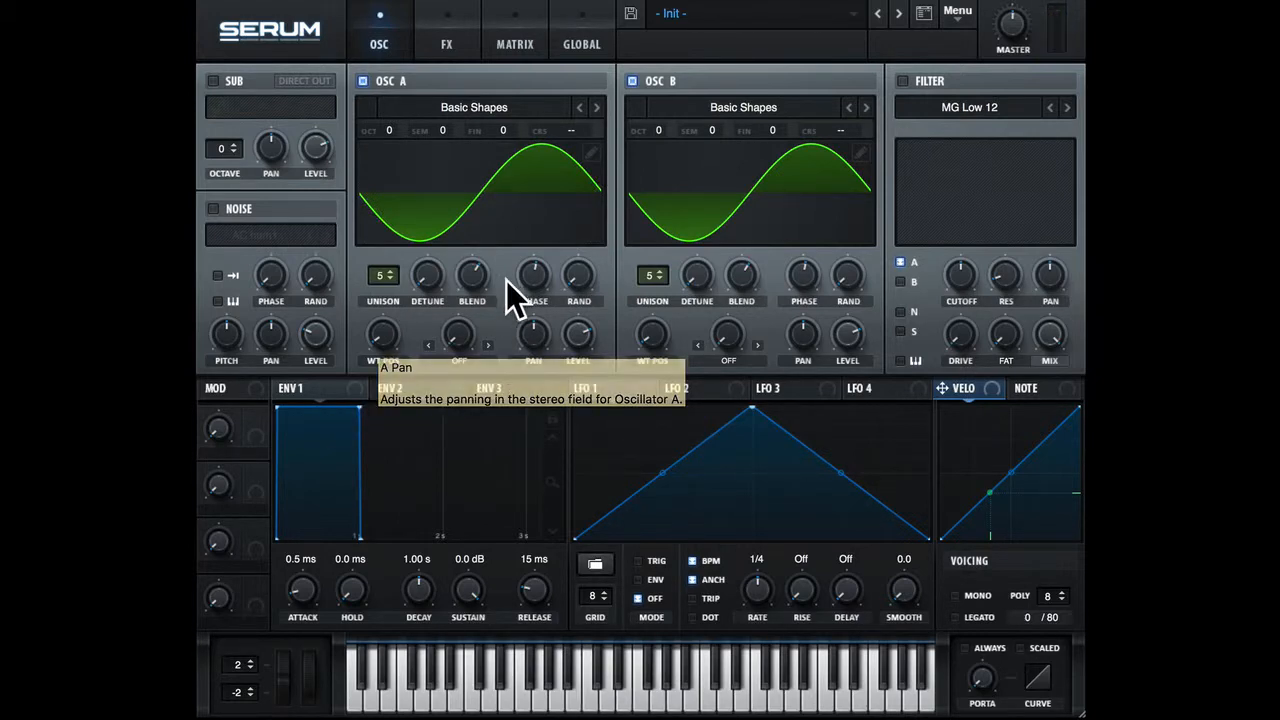
drag(528, 278, 533, 272)
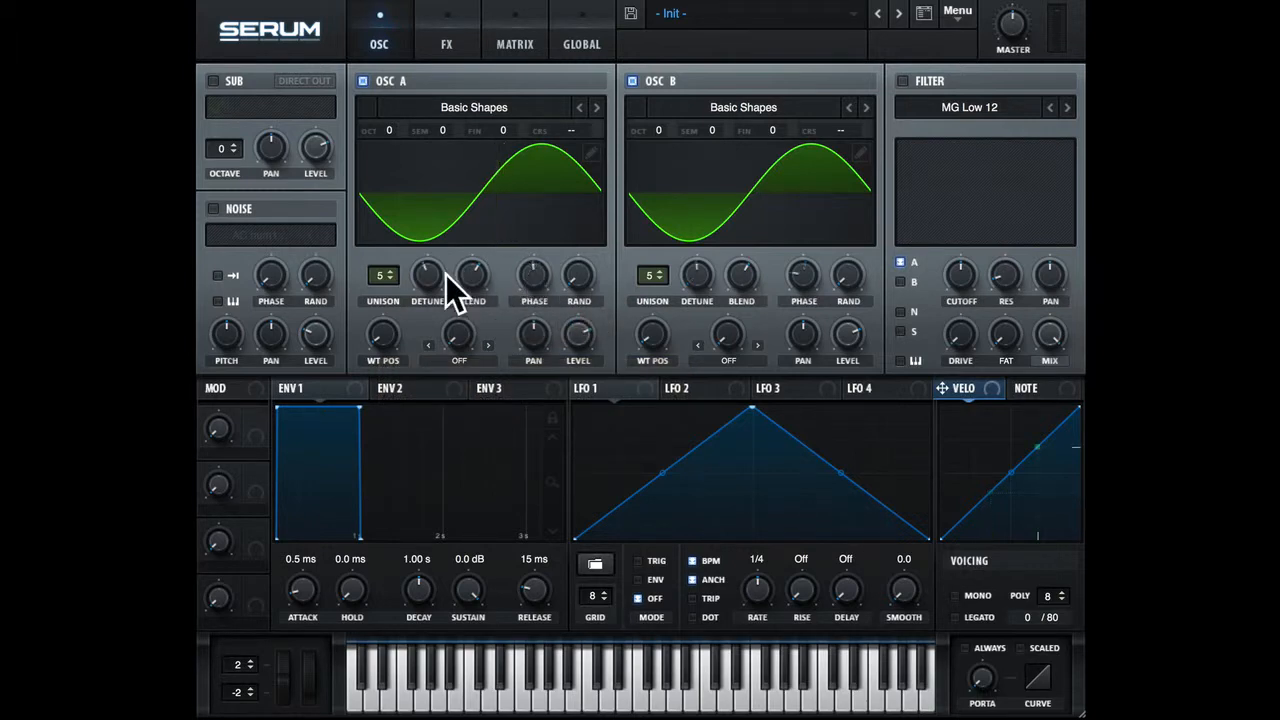
drag(434, 276, 438, 257)
Raise oscillator B's initial phase, lower oscillator A's, and increase the random phase of both oscillators.
drag(804, 276, 808, 165)
drag(533, 272, 528, 340)
drag(580, 282, 571, 209)
drag(576, 256, 578, 268)
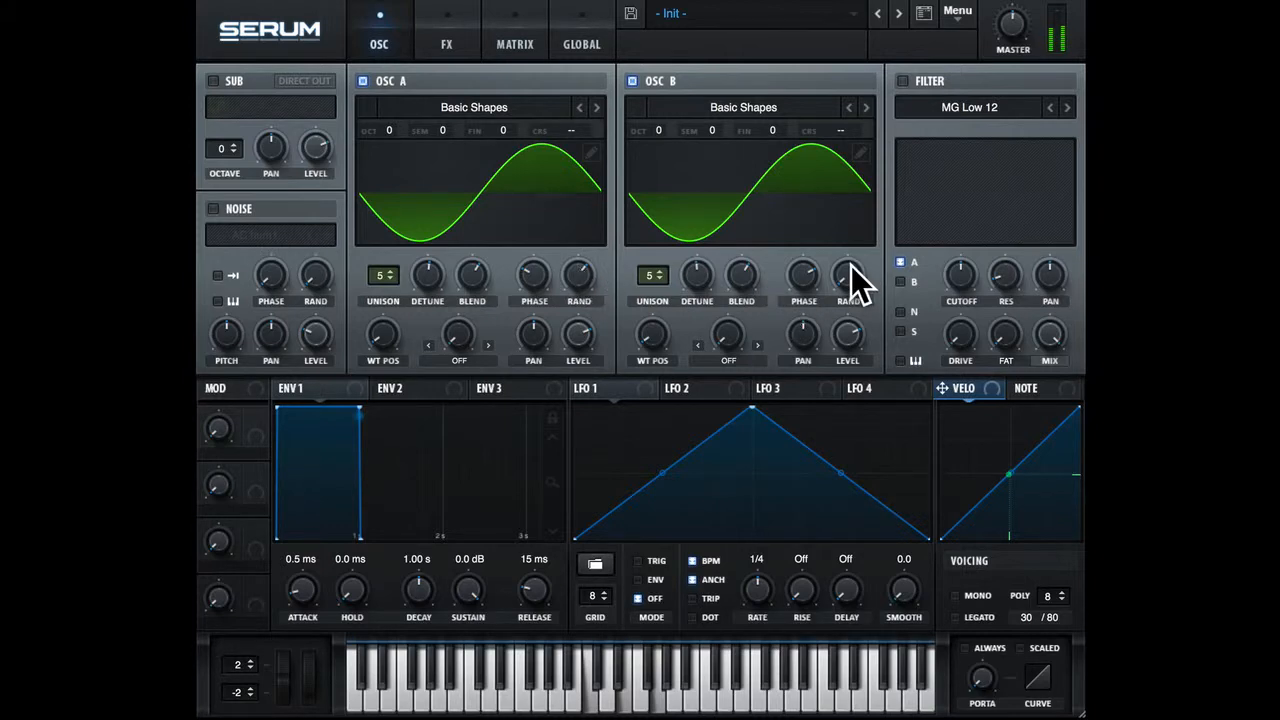
drag(850, 266, 834, 158)
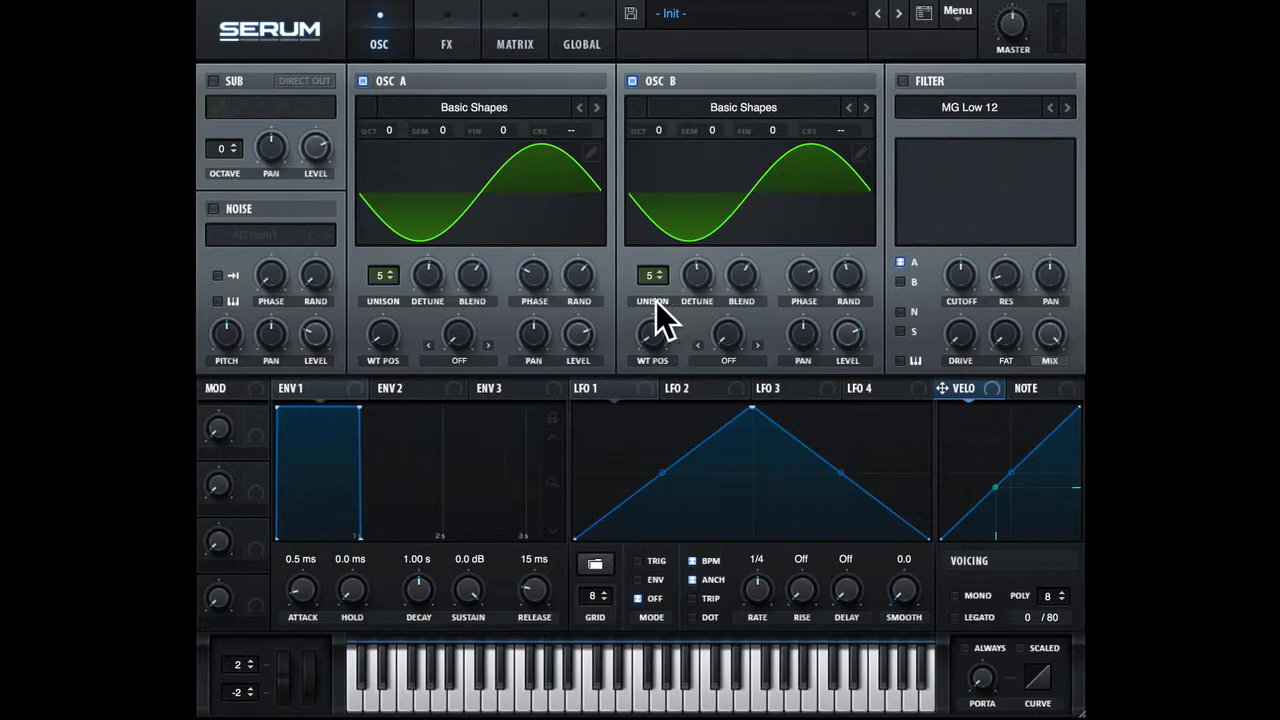
Fine-adjust oscillator A's initial phase and random phase, and turn off oscillator B.
drag(540, 276, 538, 272)
drag(578, 290, 571, 275)
click(633, 80)
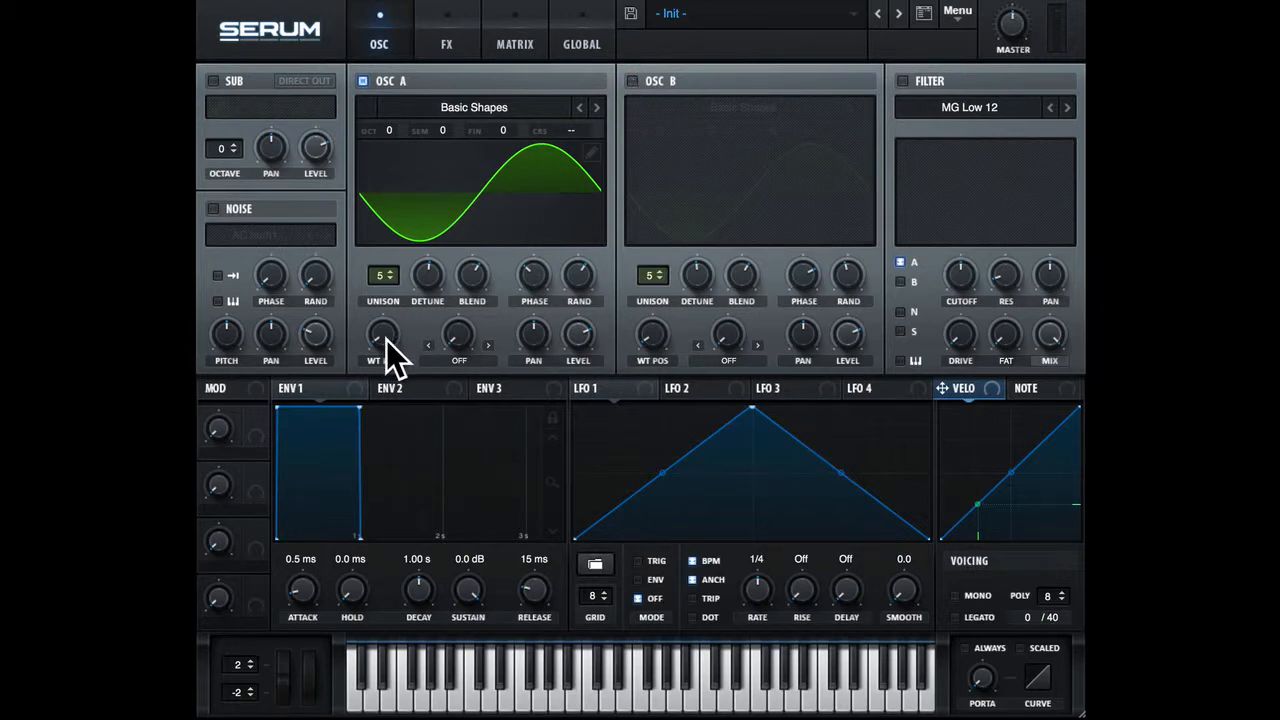
Sweep oscillator A's position through Basic Shapes and load the PWM Reso wavetable from the Analog category.
mouse_move(386, 328)
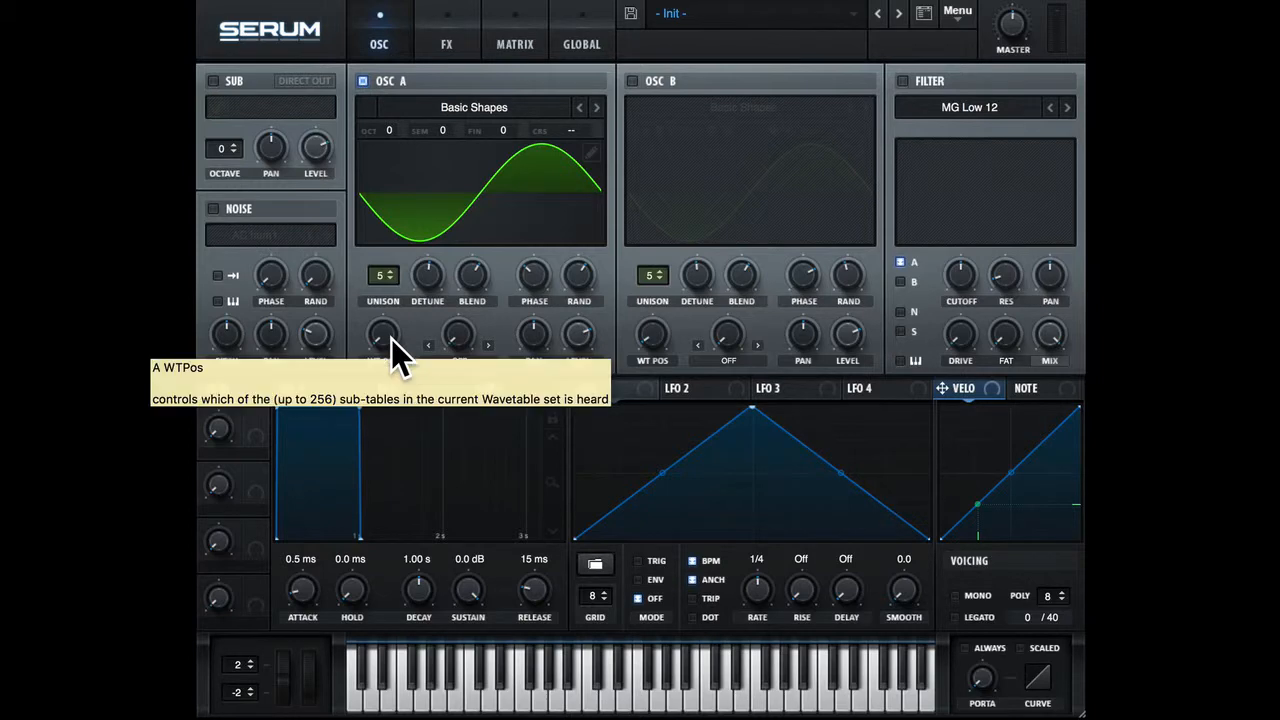
drag(385, 339, 394, 406)
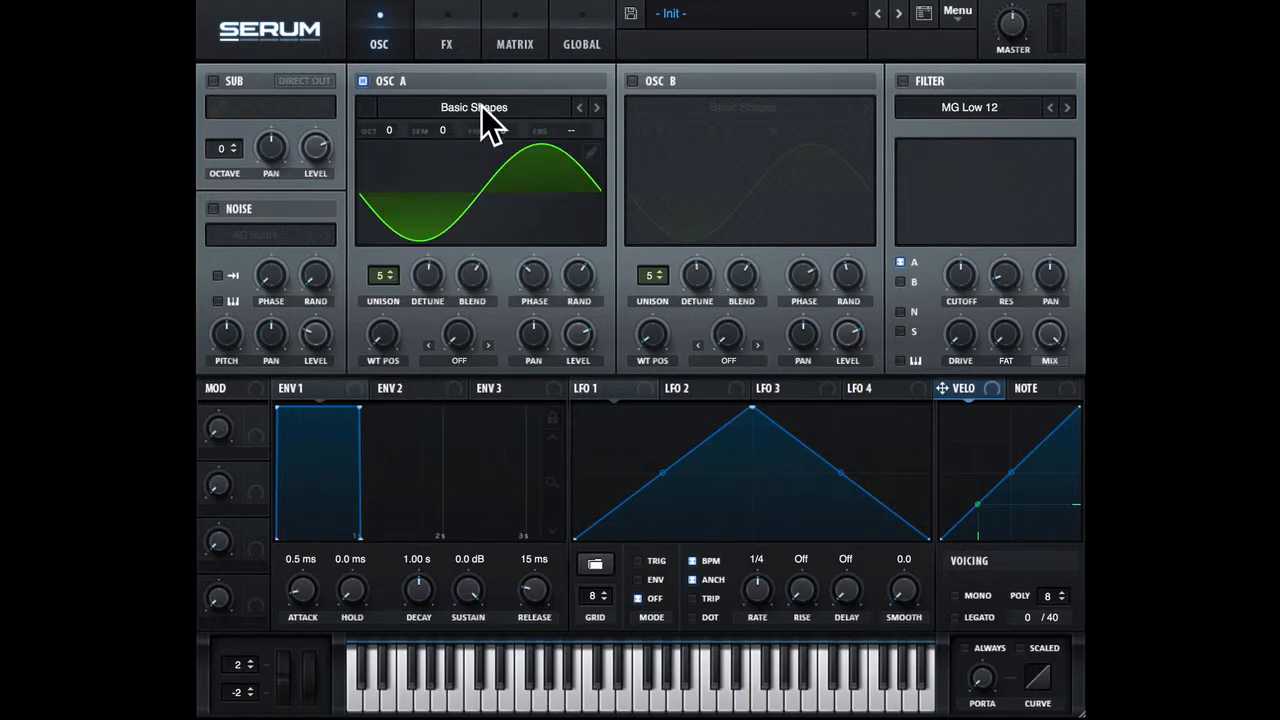
click(481, 106)
mouse_move(477, 127)
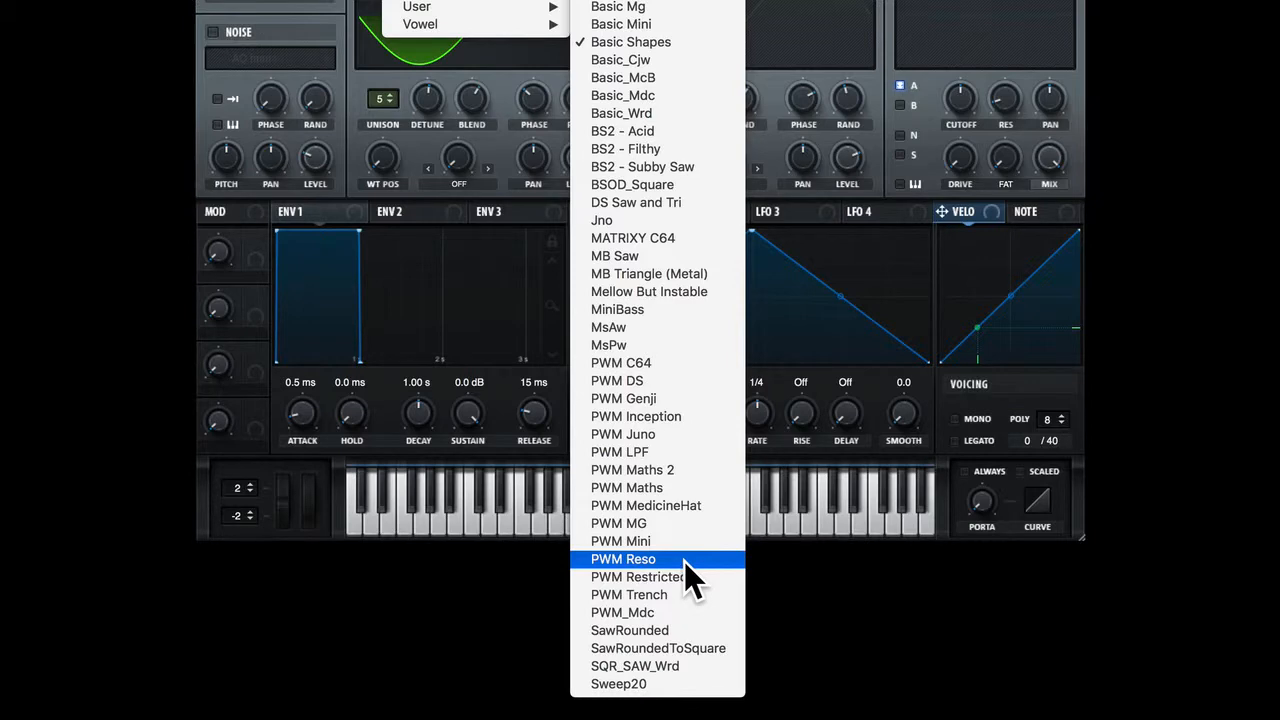
click(684, 561)
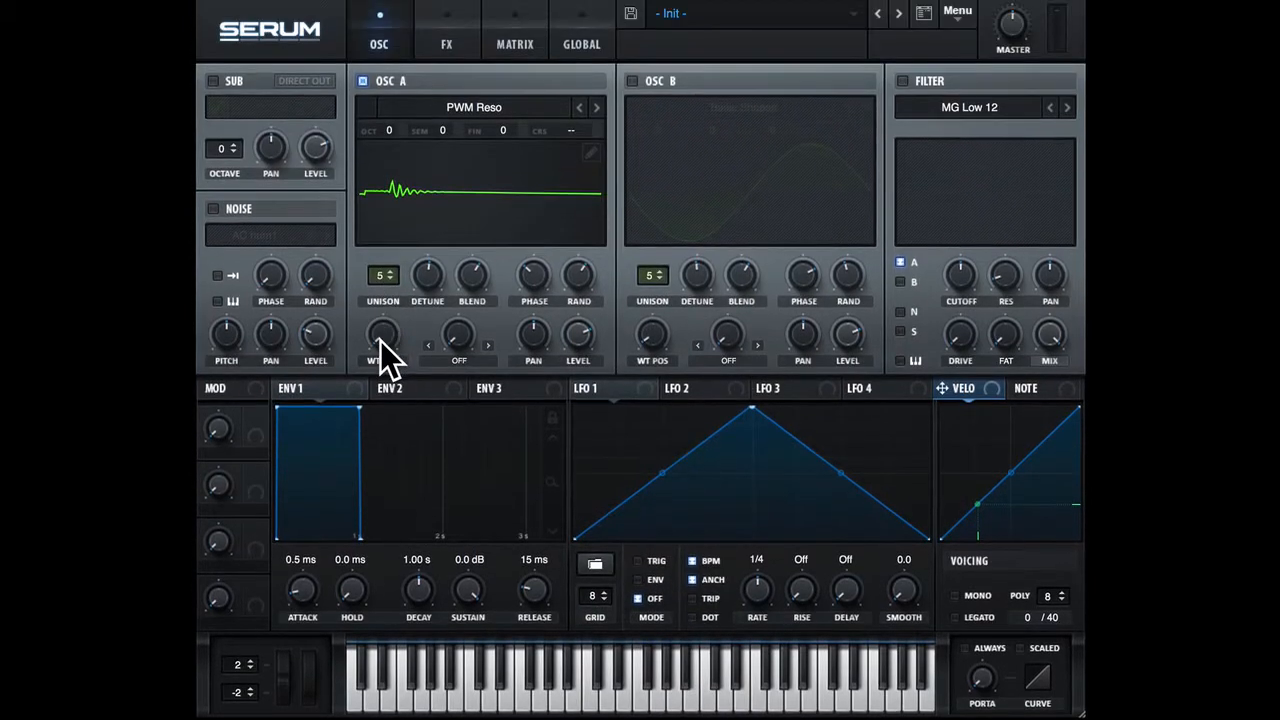
Sweep oscillator A's wavetable position up through PWM Reso and return it to the first frame.
drag(386, 183, 385, 133)
drag(385, 310, 400, 392)
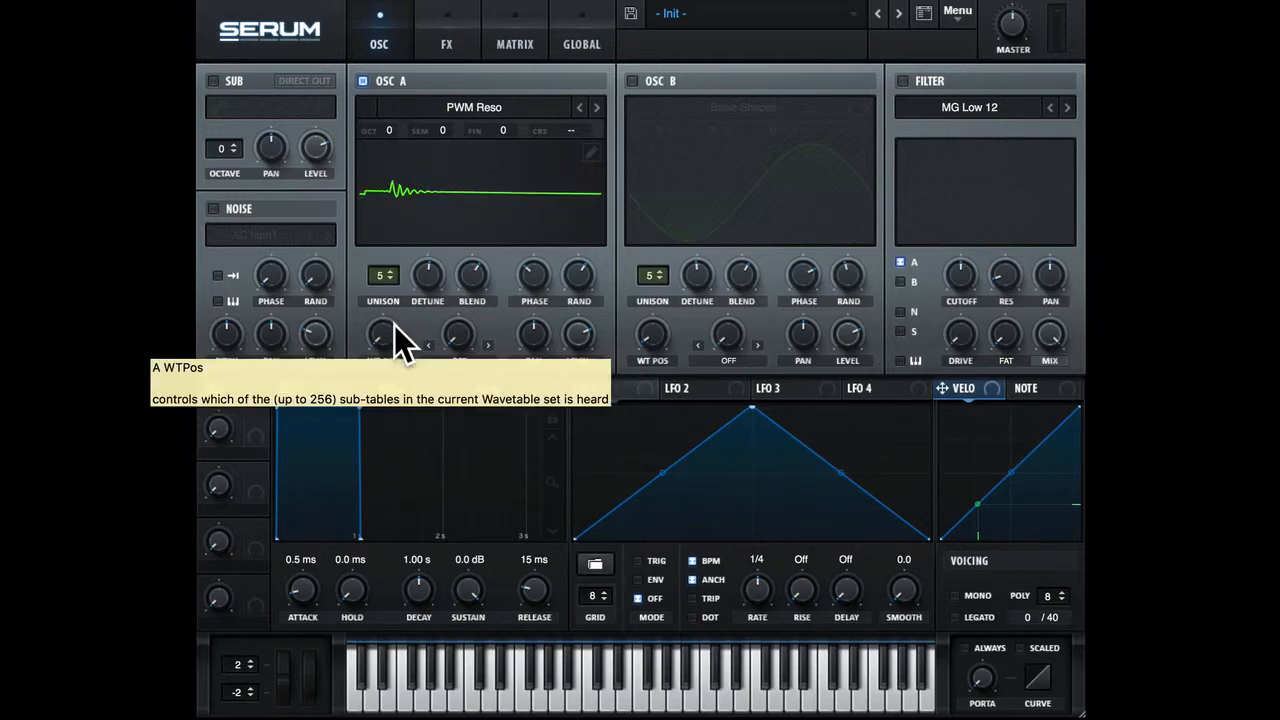
drag(383, 337, 404, 113)
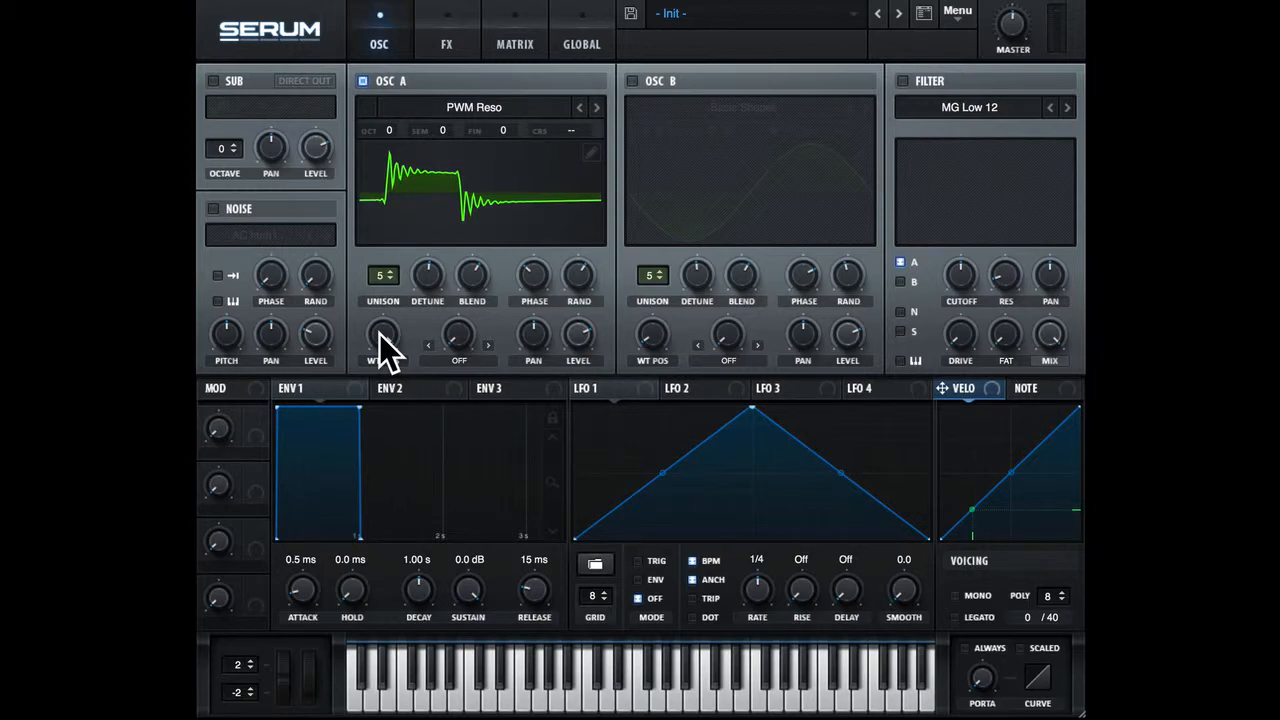
drag(380, 333, 387, 456)
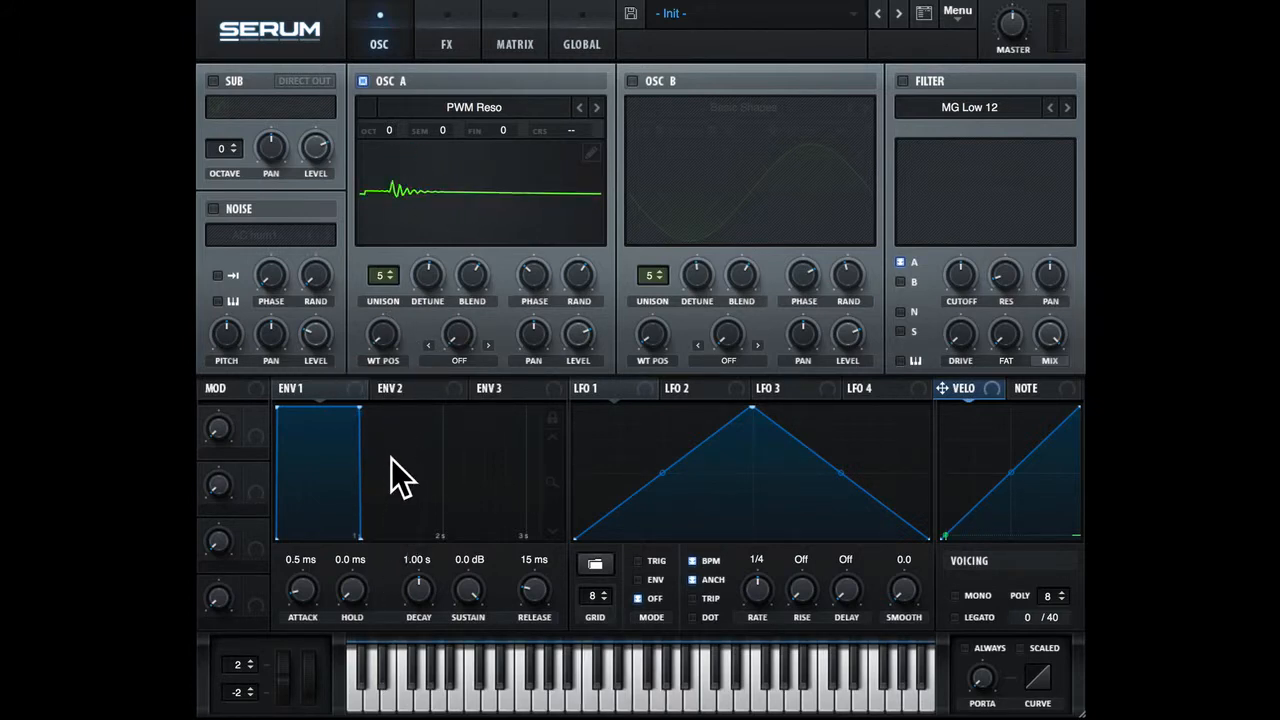
Show oscillator A's wavetable in 3D and move its wavetable position to frame 15.
click(463, 186)
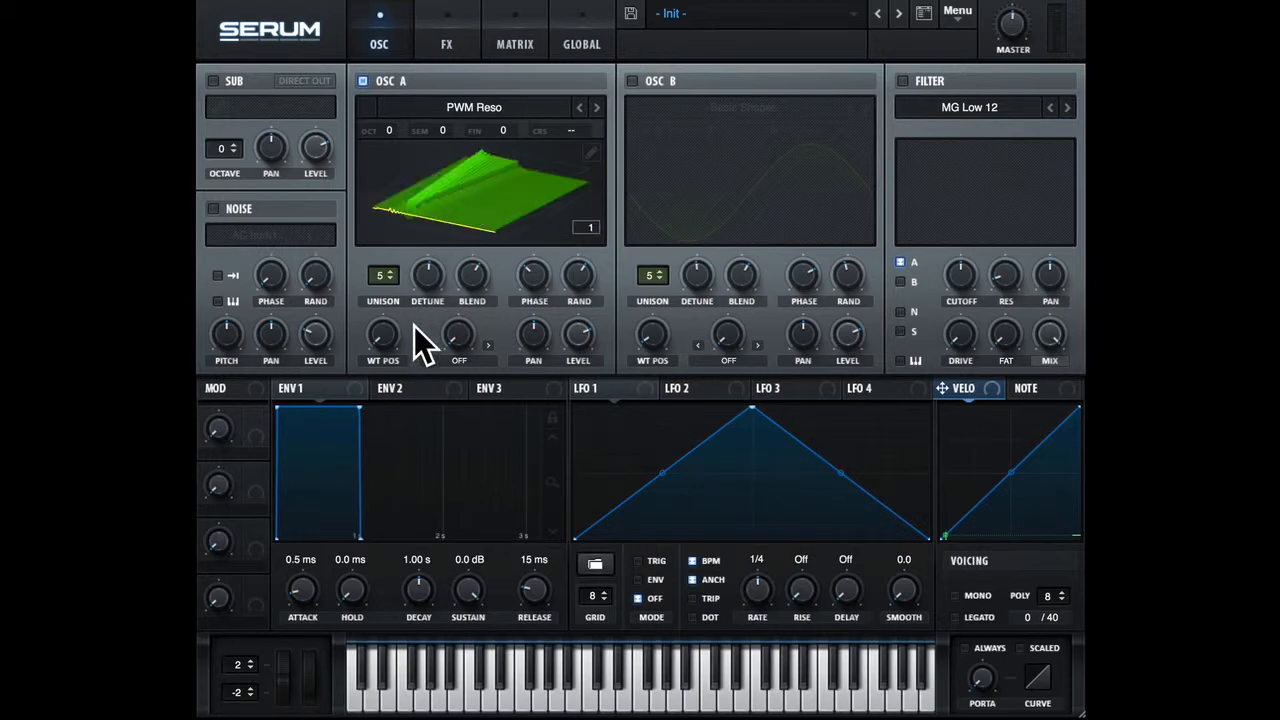
mouse_move(387, 339)
mouse_down()
mouse_move(414, 149)
mouse_move(398, 335)
mouse_up()
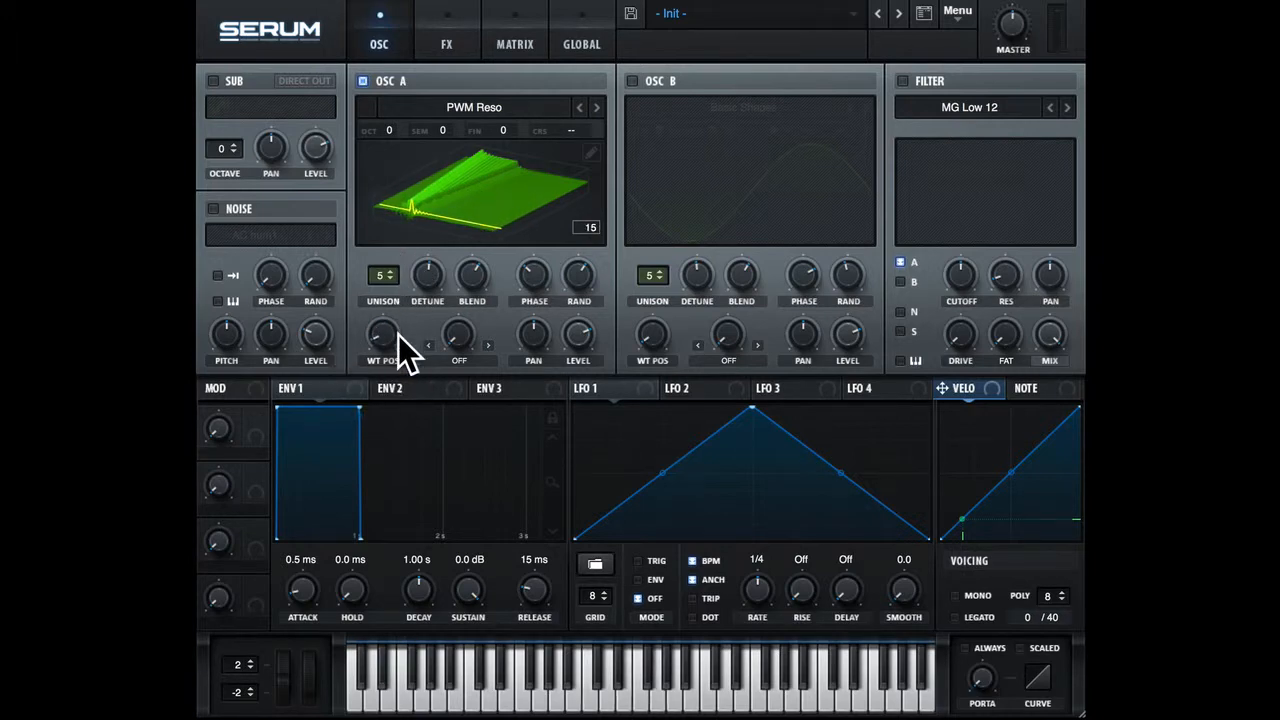
Load the Prime wavetable from the Digital category into oscillator A.
click(490, 104)
mouse_move(470, 146)
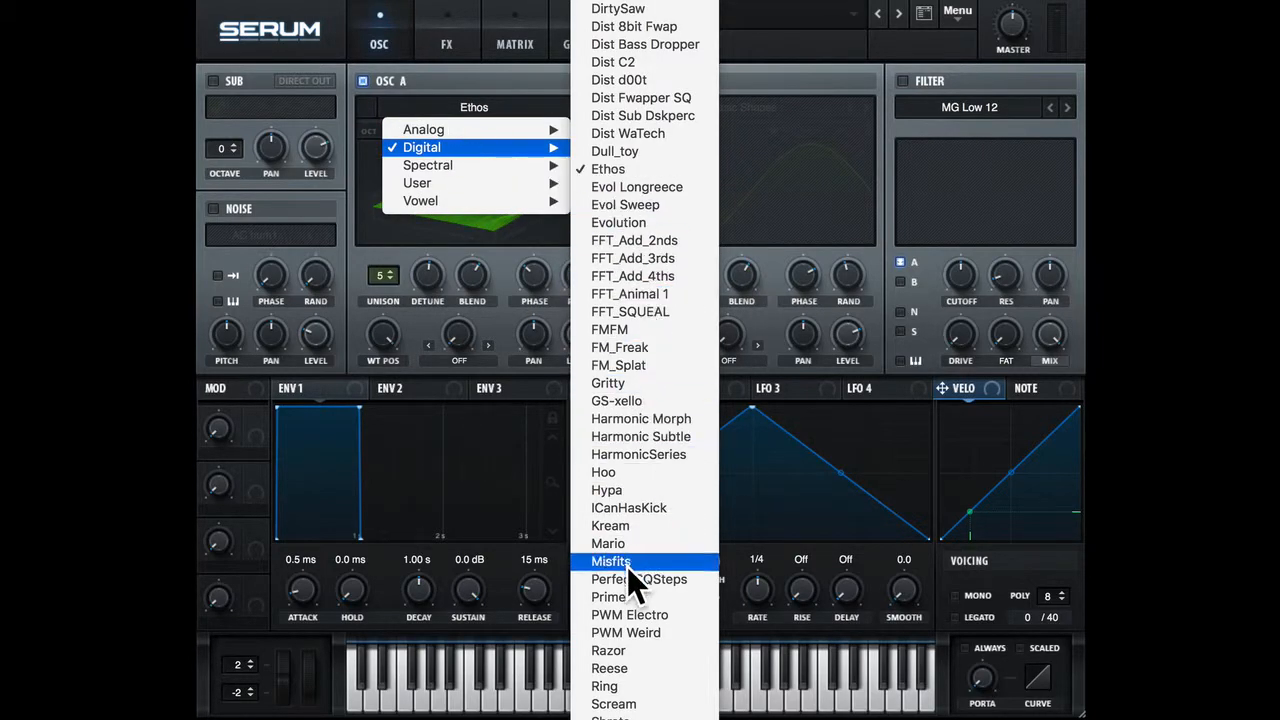
click(624, 593)
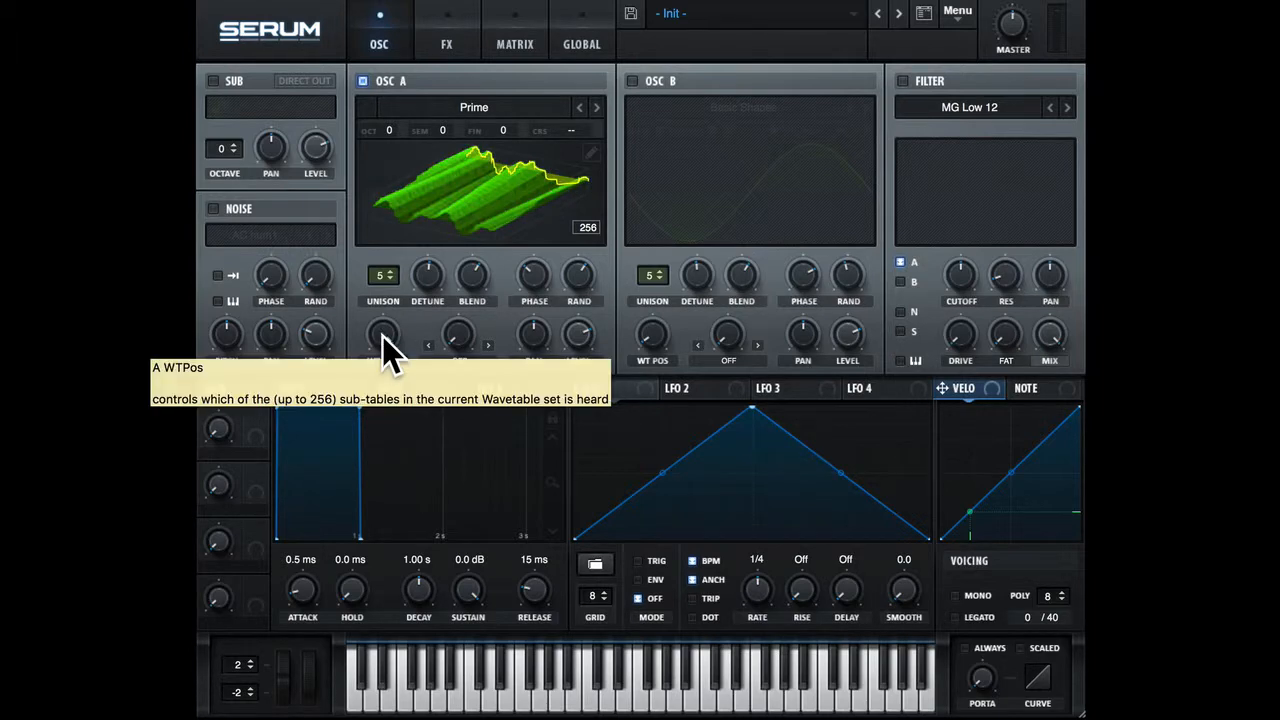
Move through Prime's frames to a position slightly above the middle and return the display to the 2D waveform.
drag(384, 335, 383, 416)
click(470, 184)
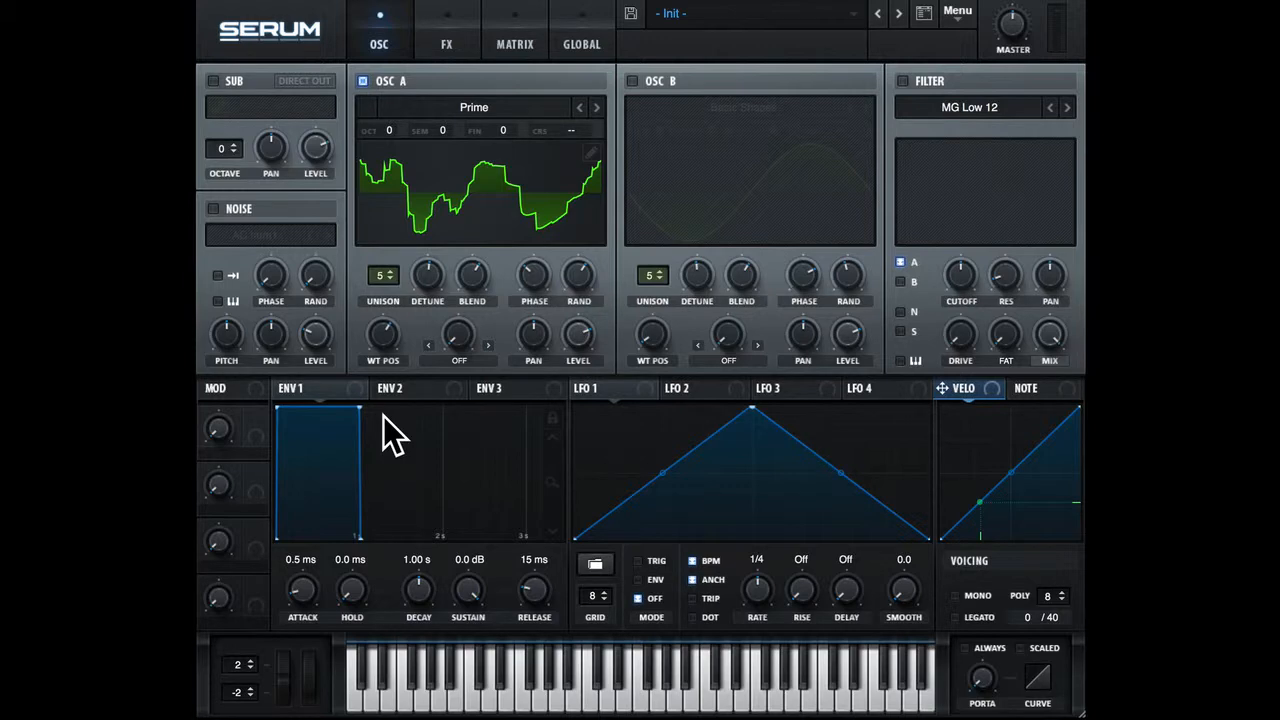
Review oscillator A's warp modes, leaving warp off, and lower its level to about the middle.
click(468, 358)
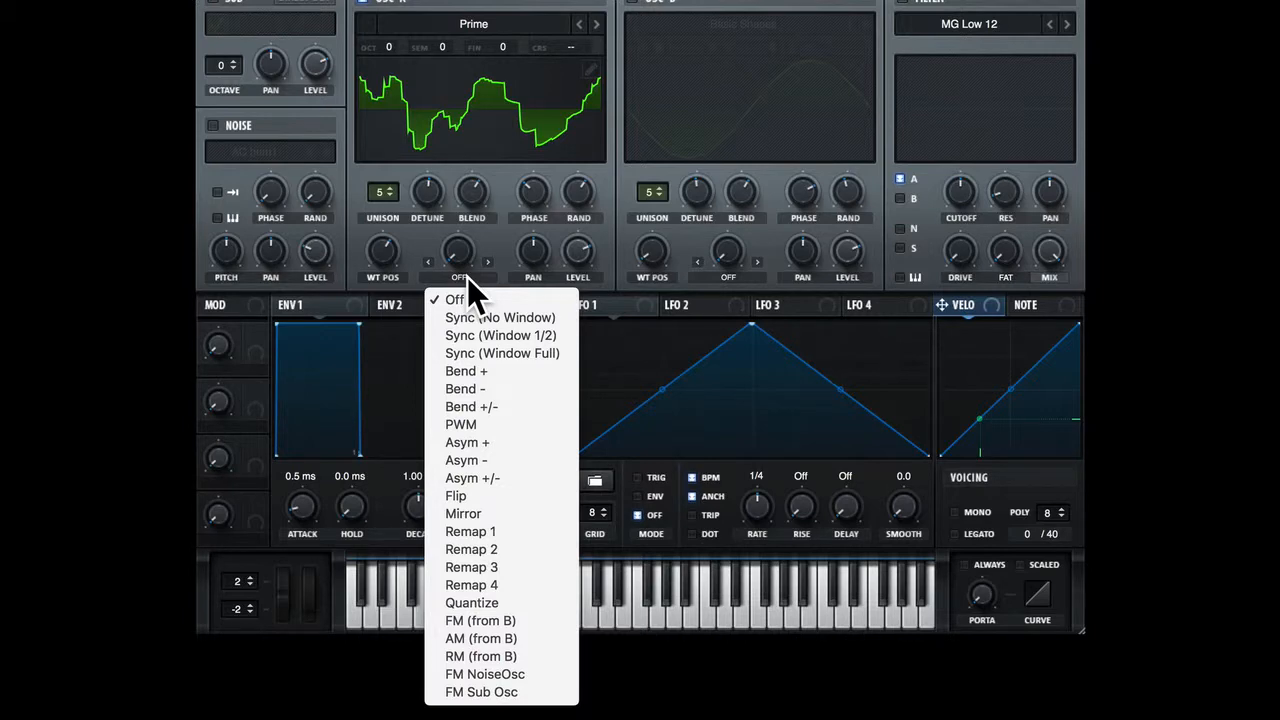
click(490, 237)
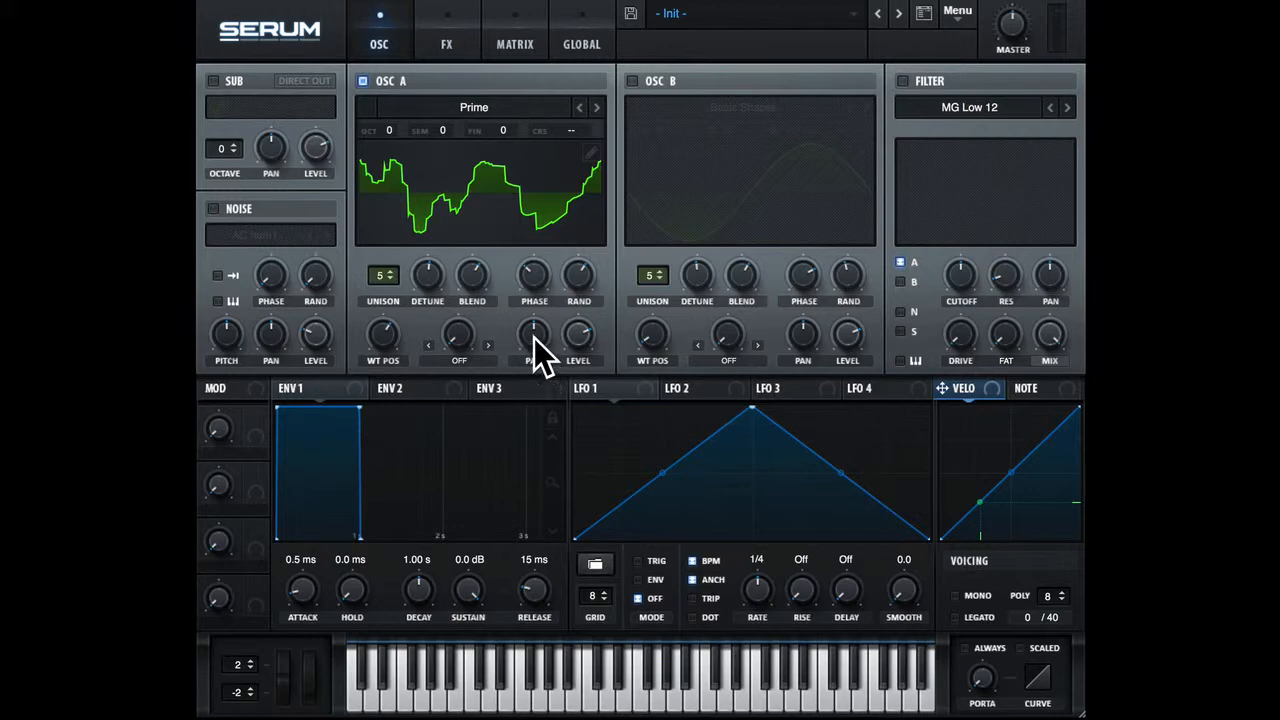
mouse_move(570, 331)
mouse_down()
mouse_move(580, 508)
mouse_move(586, 335)
mouse_up()
Try shifting oscillator A's pitch by octaves and by semitones, returning both to 0.
click(385, 132)
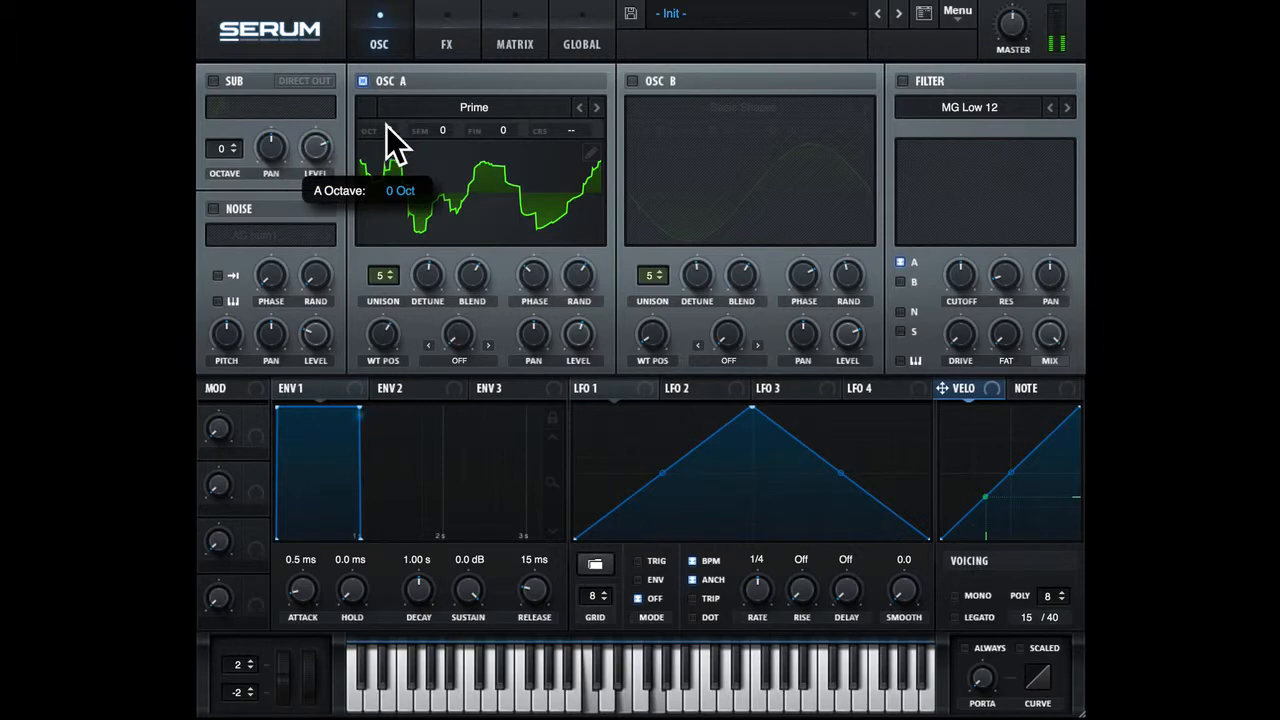
mouse_move(386, 126)
mouse_down()
mouse_move(389, 86)
mouse_move(388, 196)
mouse_move(393, 135)
mouse_up()
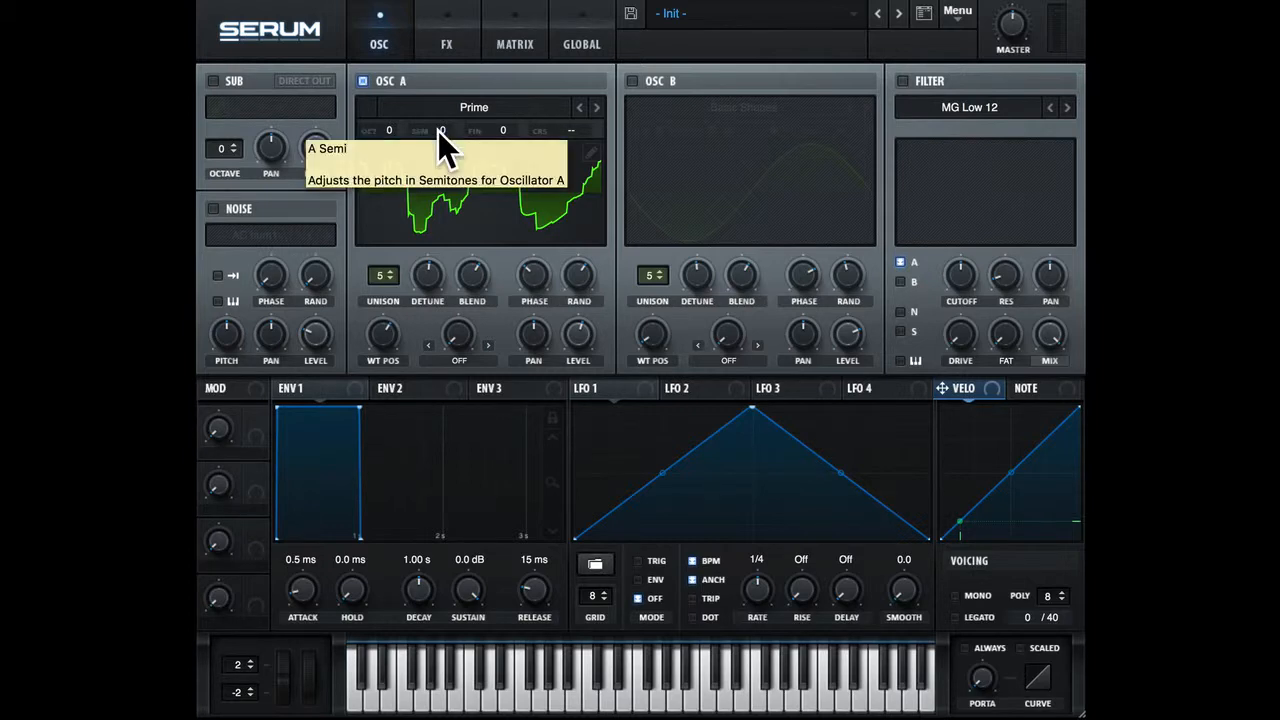
drag(439, 130, 445, 199)
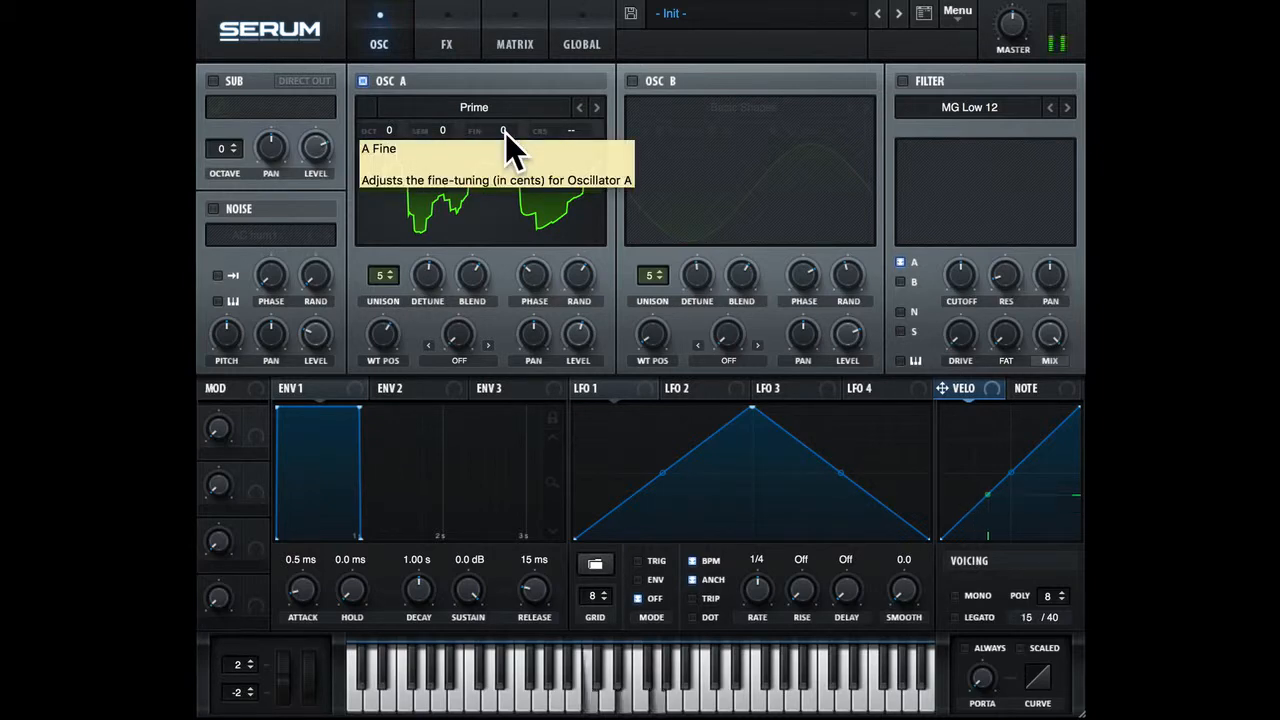
Try oscillator A's fine, semitone and coarse pitch adjustments, returning each to its default.
mouse_move(505, 133)
mouse_down()
mouse_move(529, 10)
mouse_move(513, 389)
mouse_move(522, 118)
mouse_move(516, 144)
mouse_up()
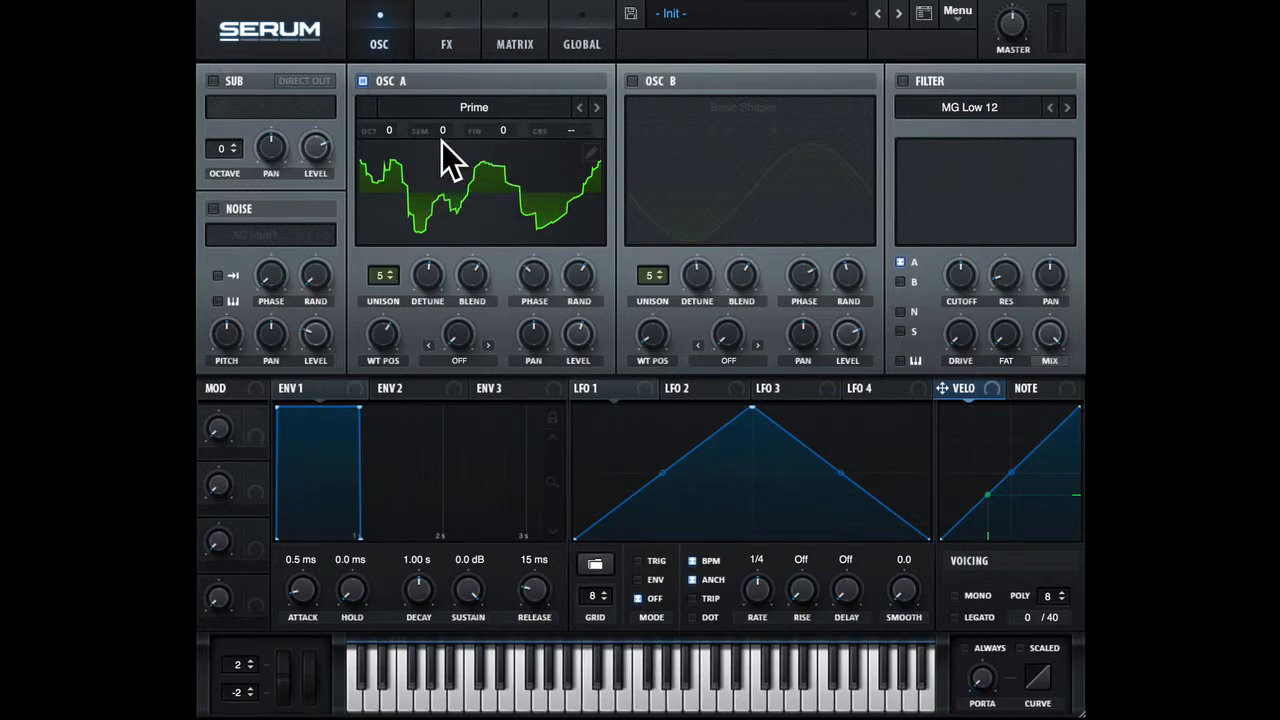
drag(436, 135, 514, 150)
mouse_move(492, 287)
mouse_move(569, 132)
mouse_down()
mouse_move(579, 75)
mouse_move(581, 132)
mouse_up()
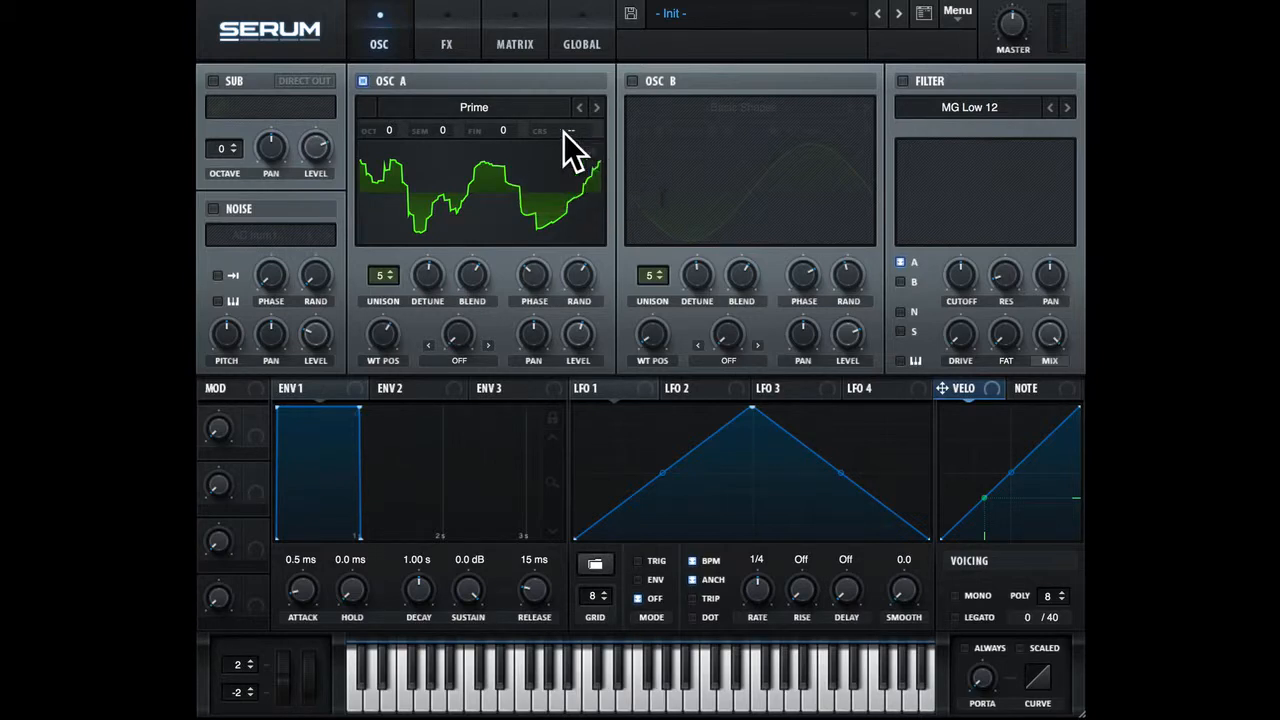